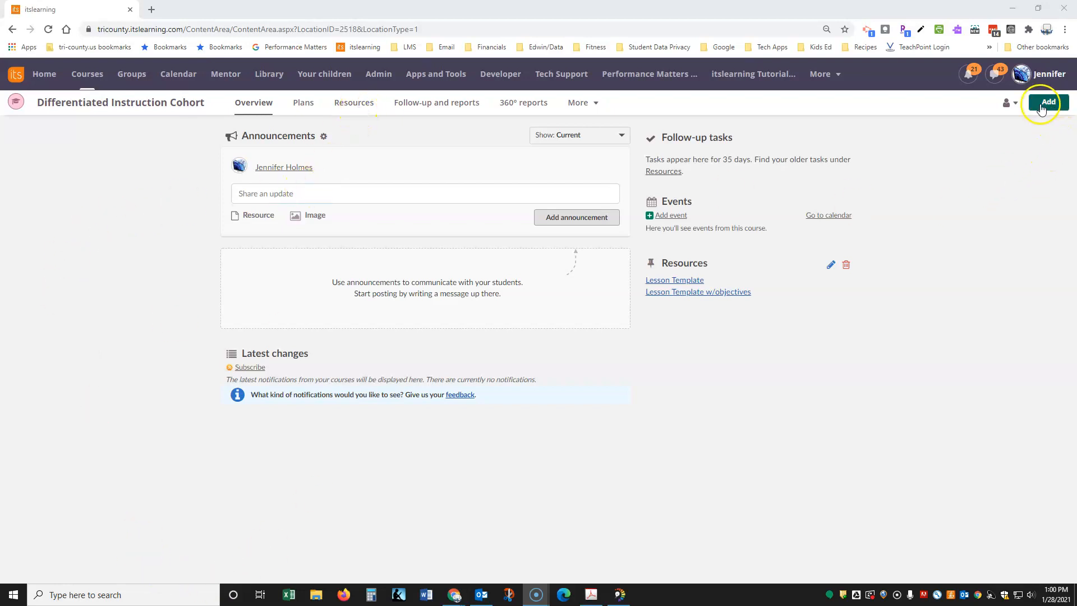
Start a new Survey activity in the Learning Profile folder of the course resources.
click(344, 106)
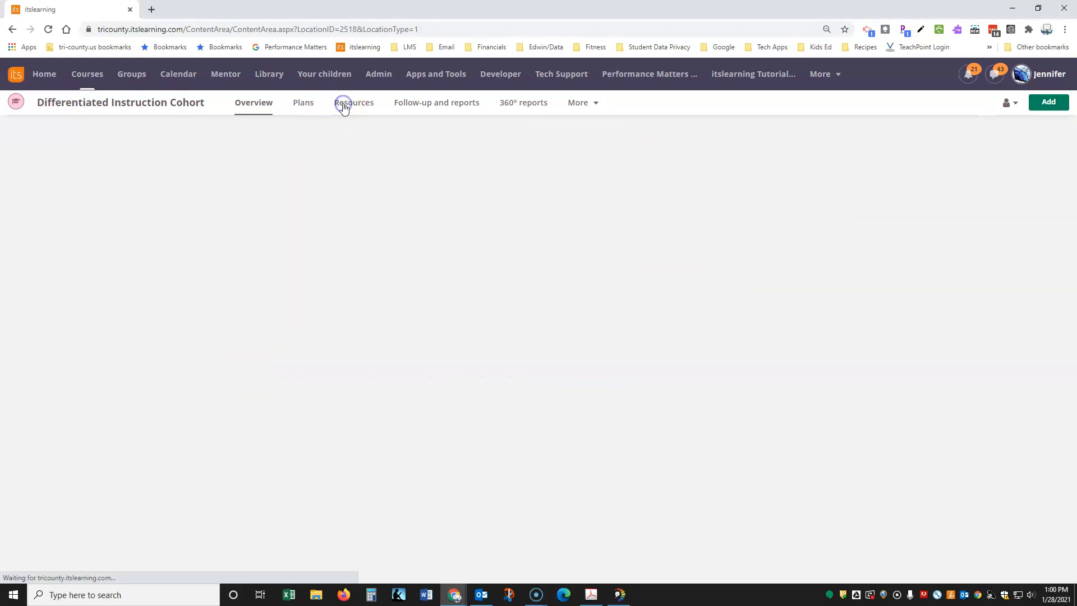
scroll(62, 415, down, 2)
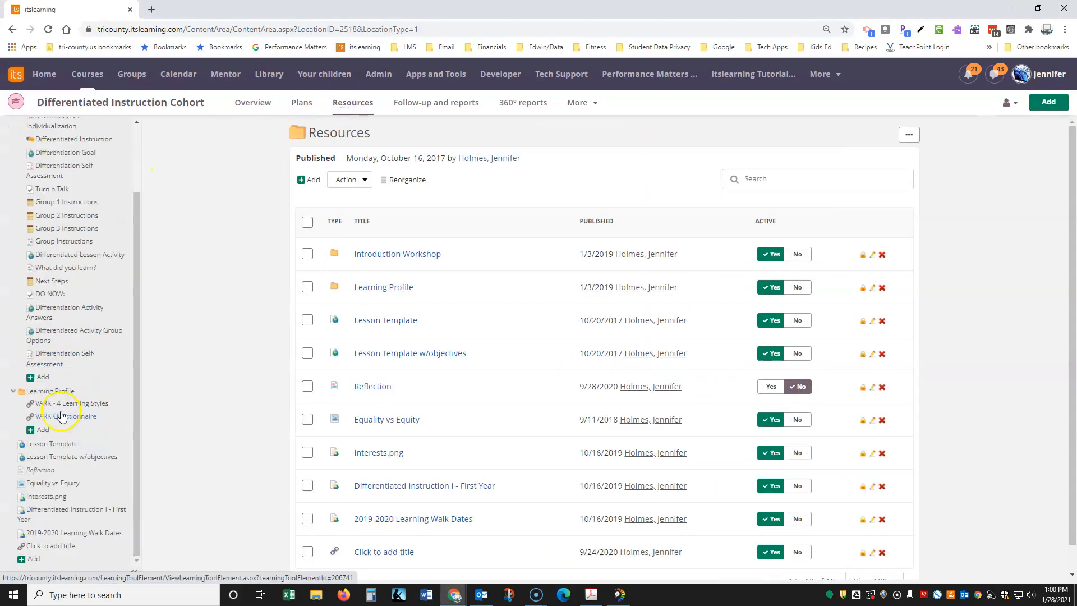
click(45, 393)
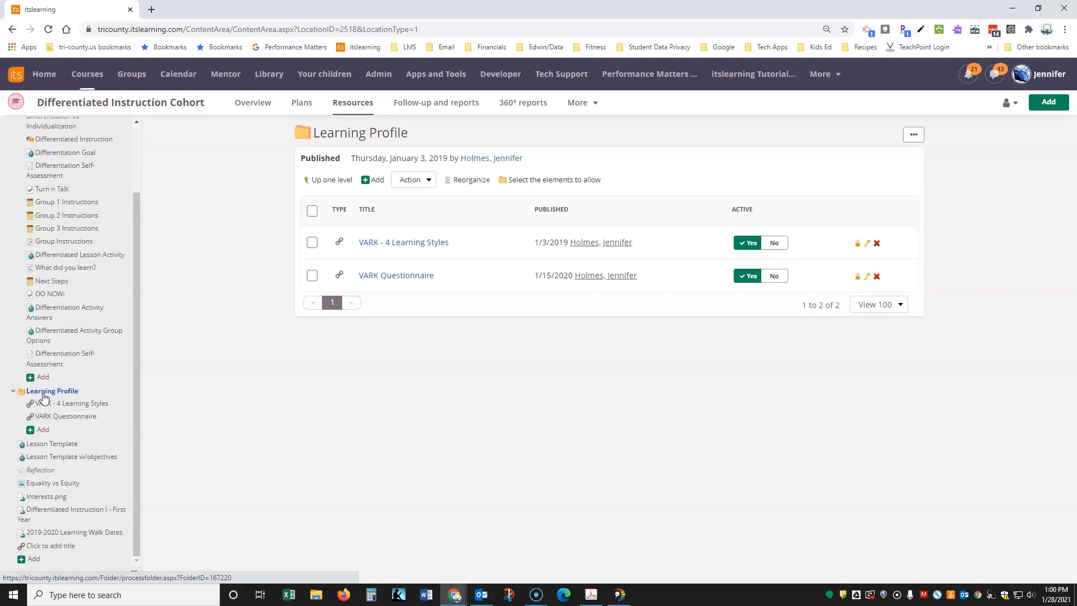
click(48, 434)
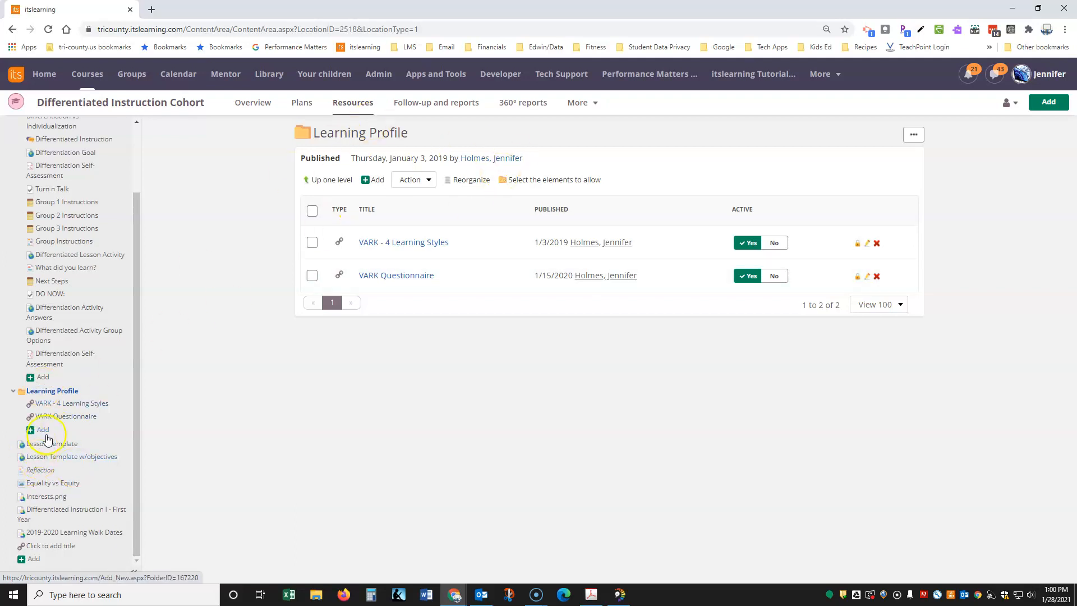
click(376, 183)
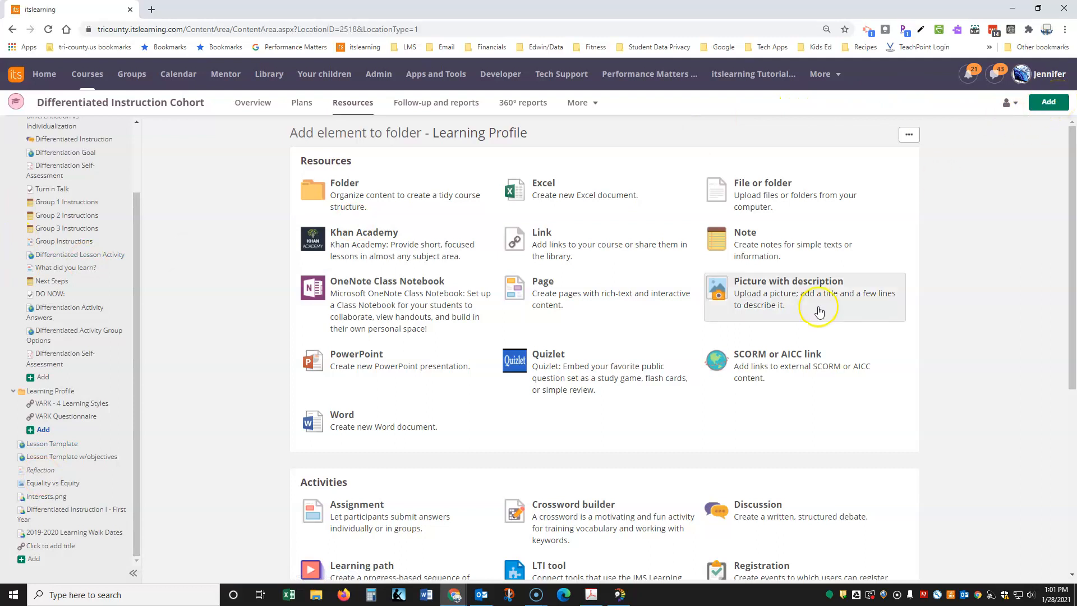
scroll(404, 380, down, 2)
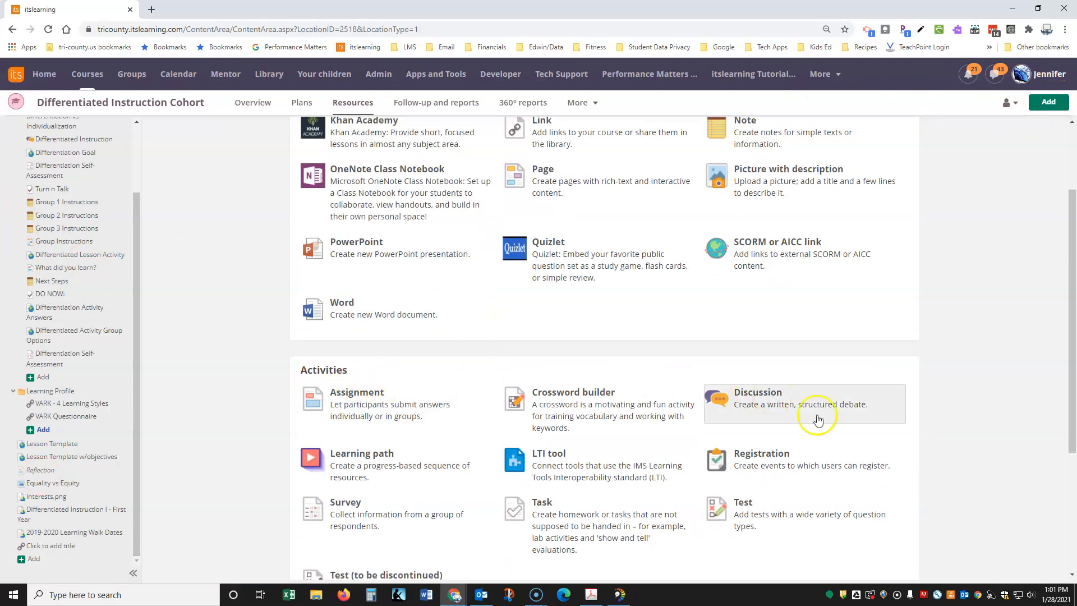
scroll(677, 481, down, 2)
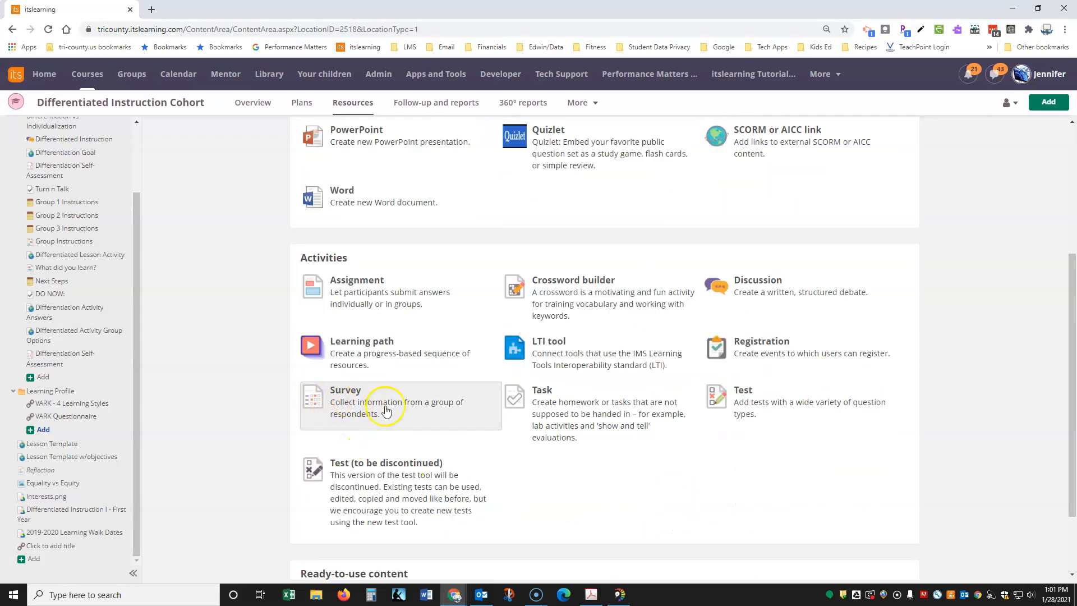
click(365, 403)
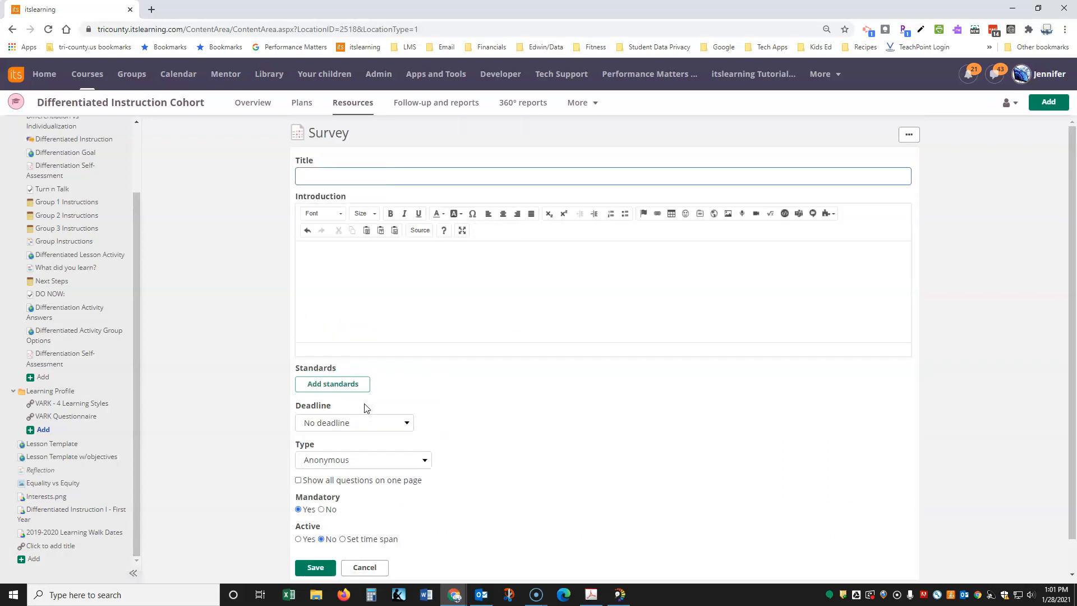
Title the survey Example, set its type to Not anonymous, and save it.
text(Example)
click(340, 294)
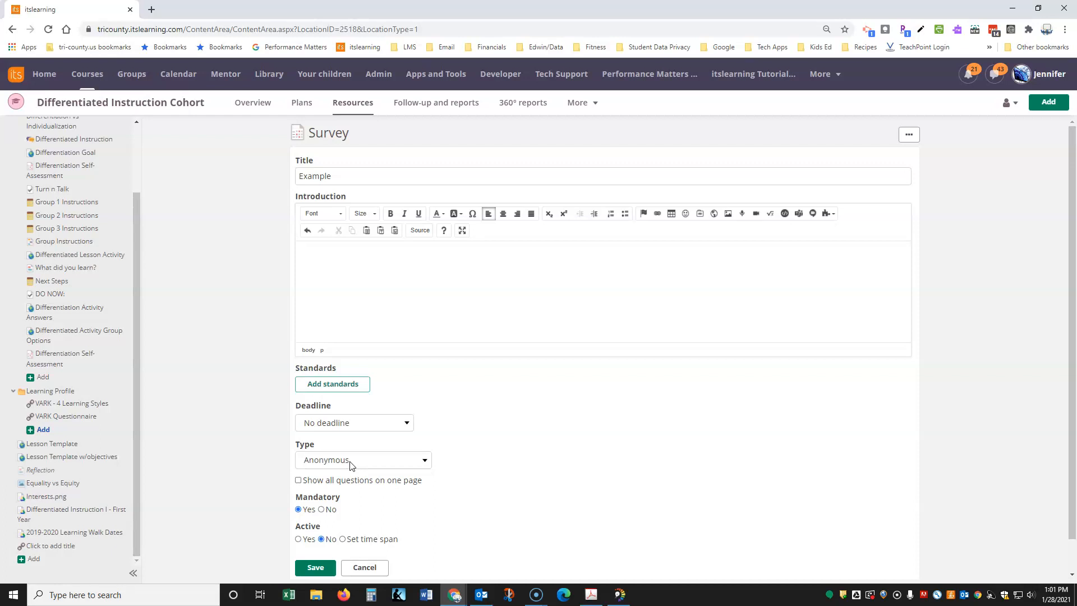
click(420, 460)
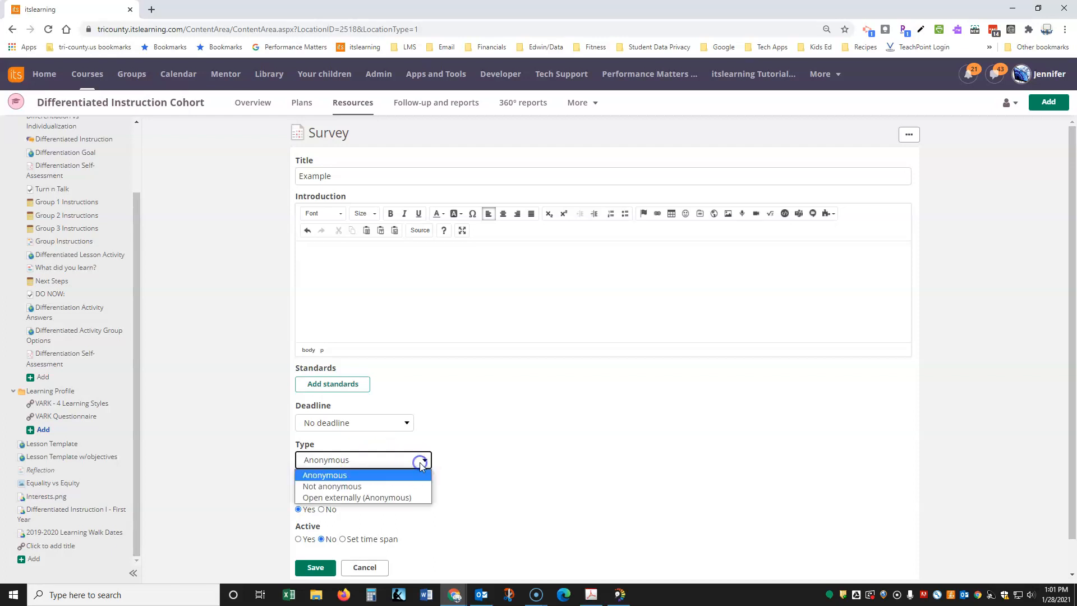
click(341, 488)
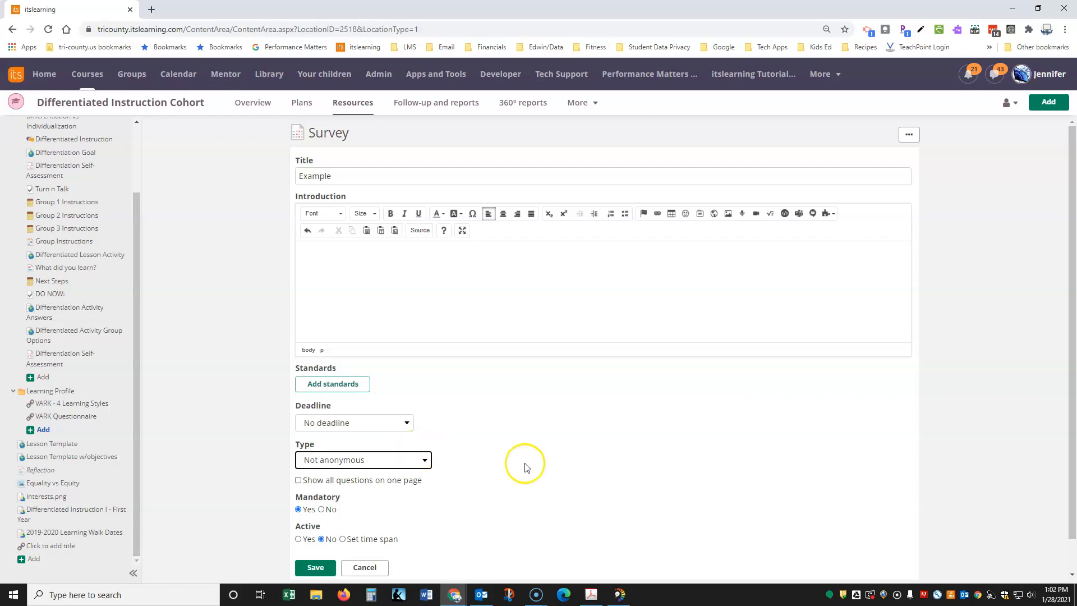
scroll(516, 463, down, 1)
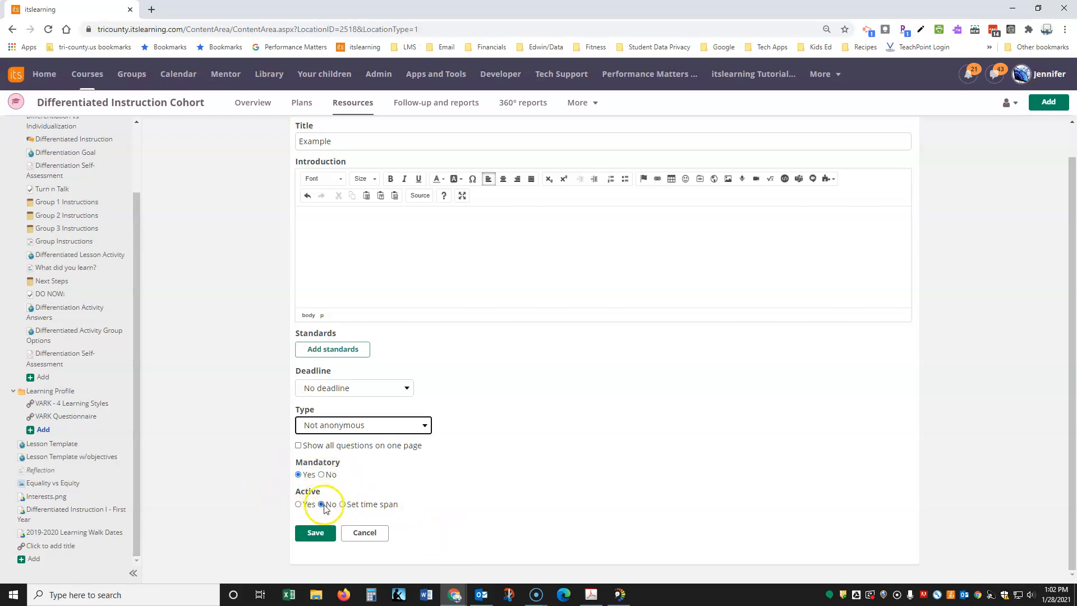
click(313, 540)
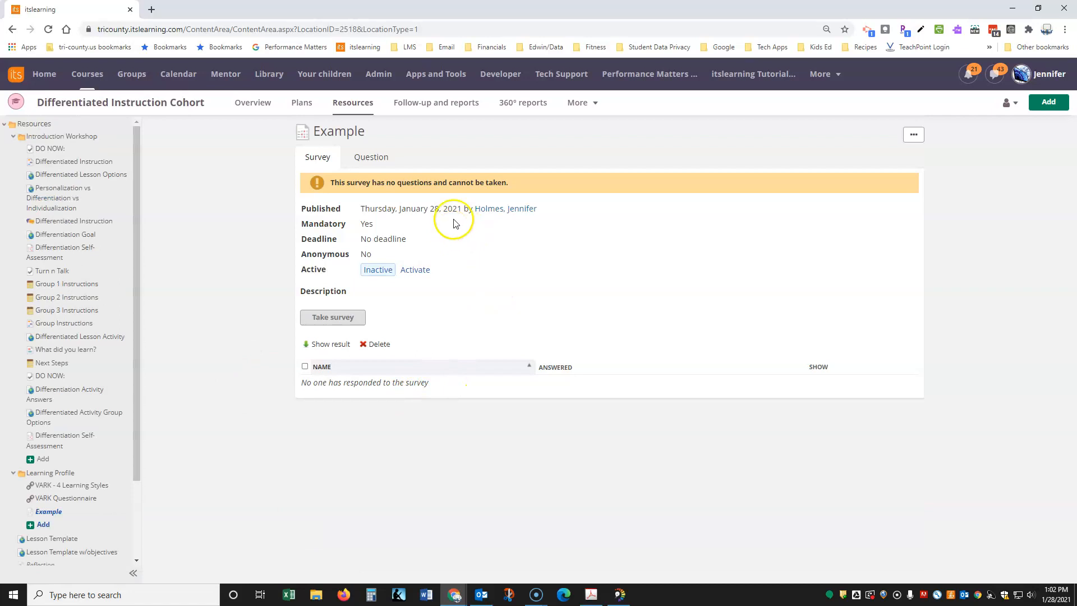
Start a multiple choice question in the Example survey with the text "How old are you?".
click(376, 159)
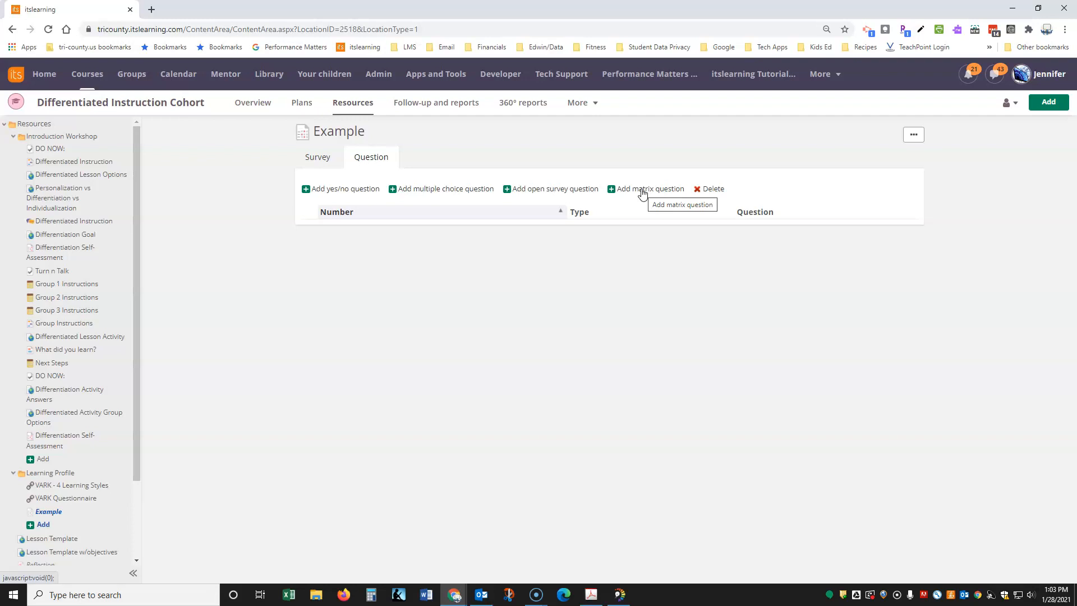
click(437, 188)
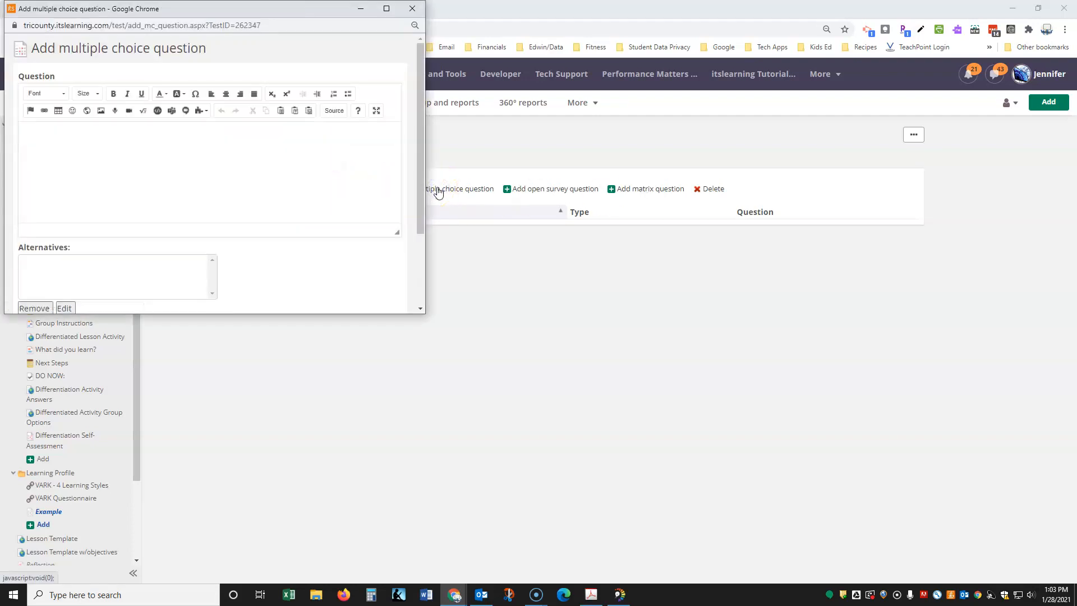
click(135, 159)
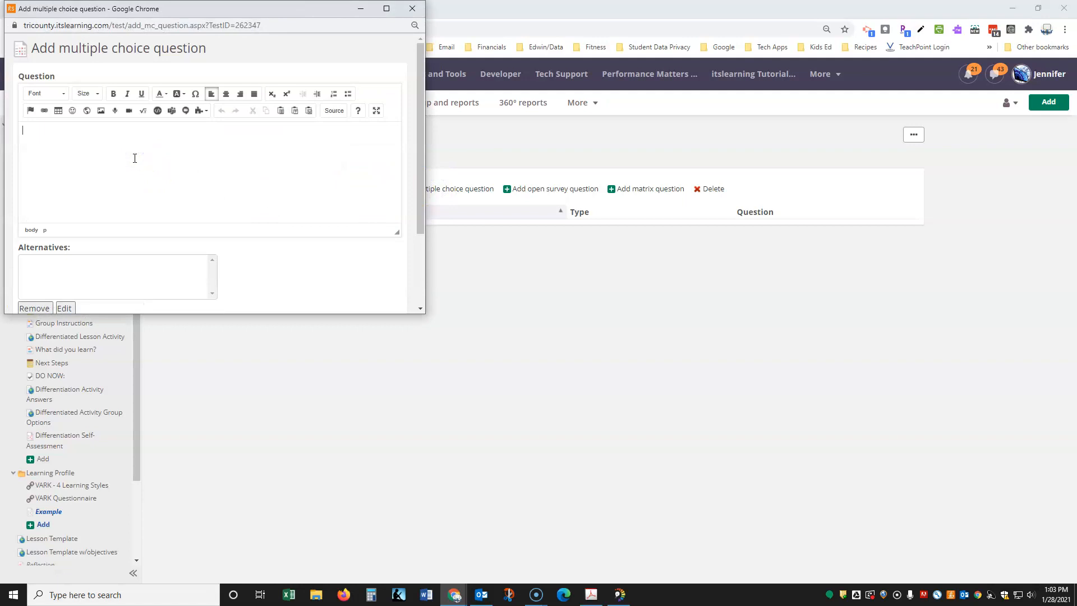
text(How old are you?)
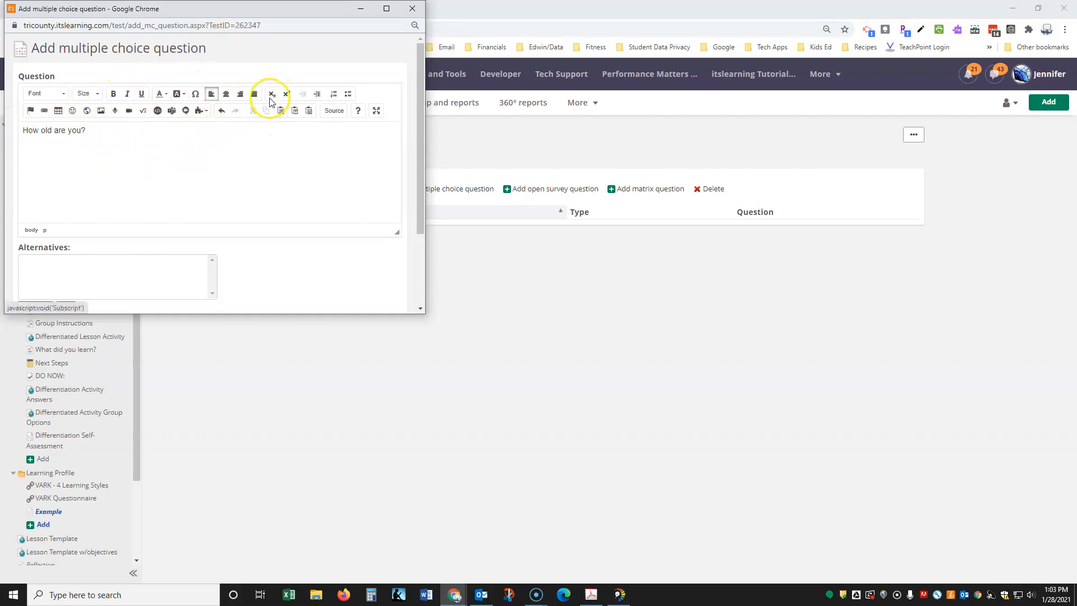
Add the answer alternatives under 20, 20-30 and 31-49 to the age question.
drag(422, 230, 423, 245)
click(53, 241)
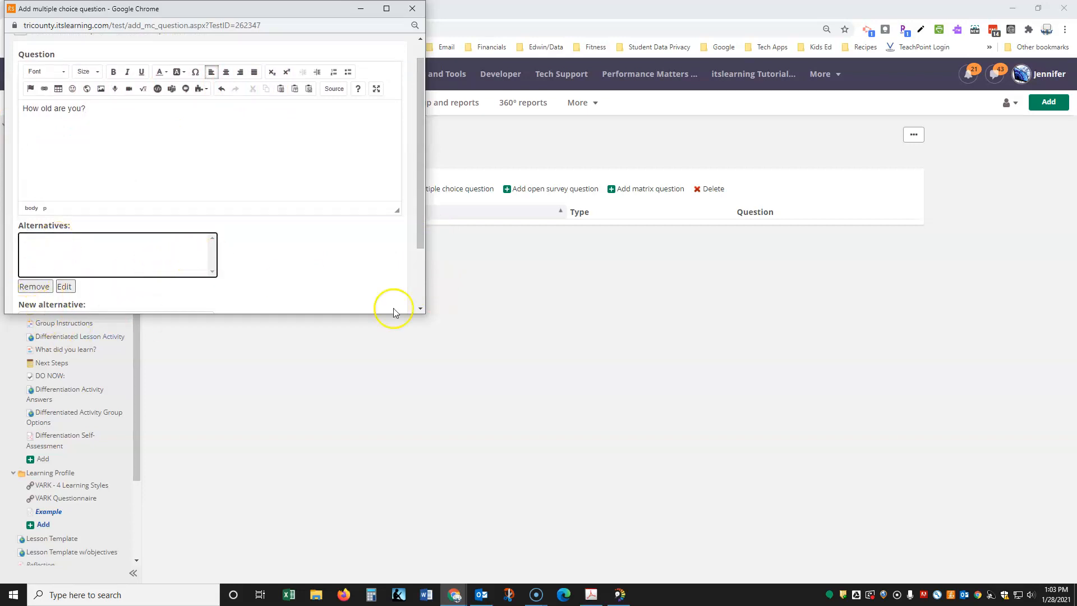
scroll(421, 308, down, 1)
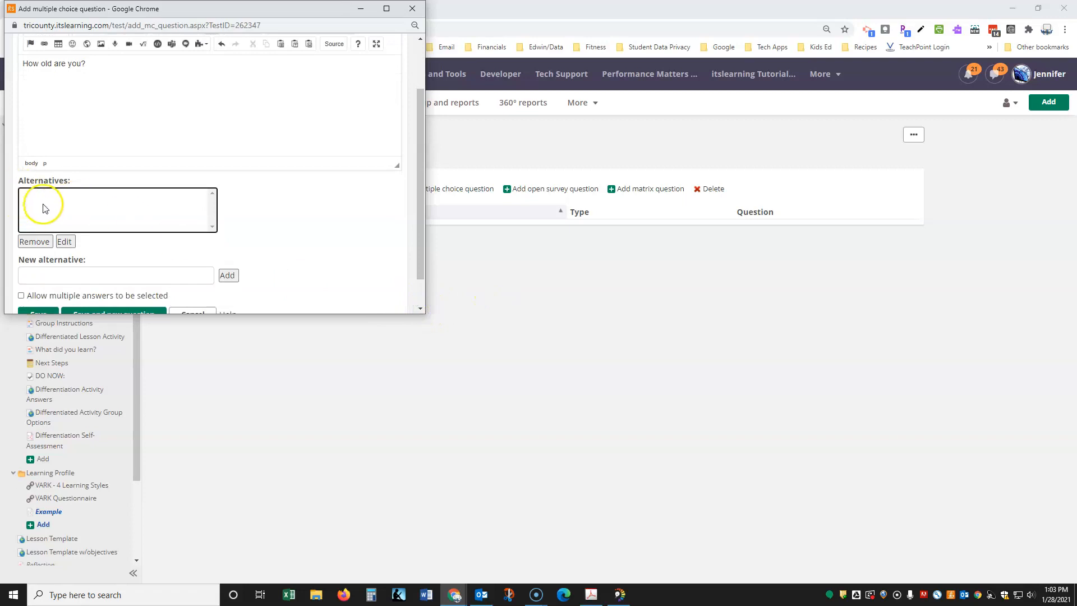
click(48, 272)
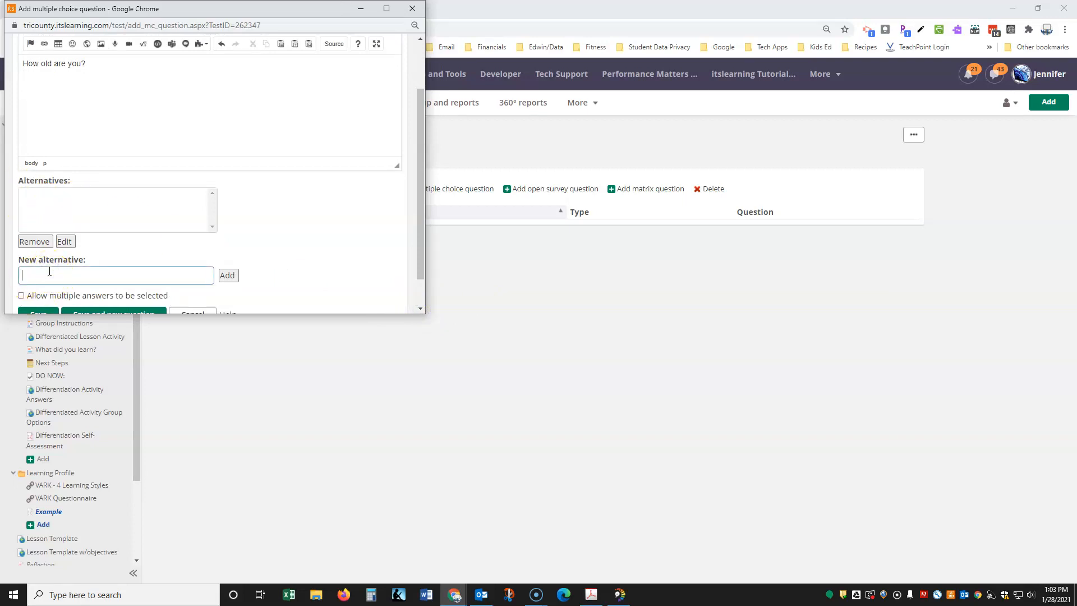
text(under 20)
click(228, 276)
click(86, 273)
text(20-30)
click(227, 275)
text(31)
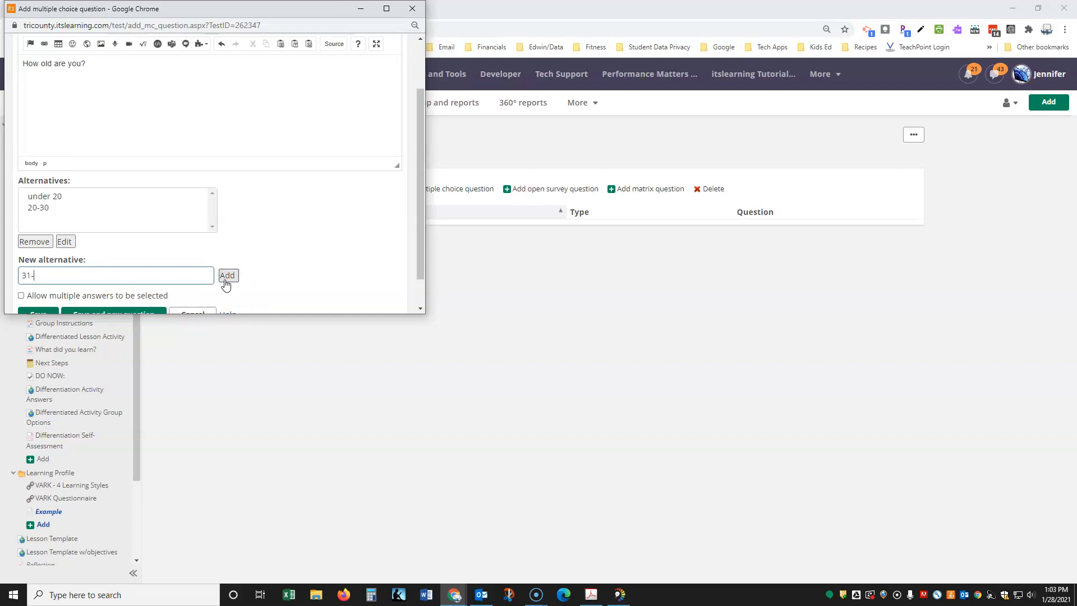
text(-49)
click(231, 277)
Replace the 20-30 alternative with 21-30 and save the question.
click(56, 209)
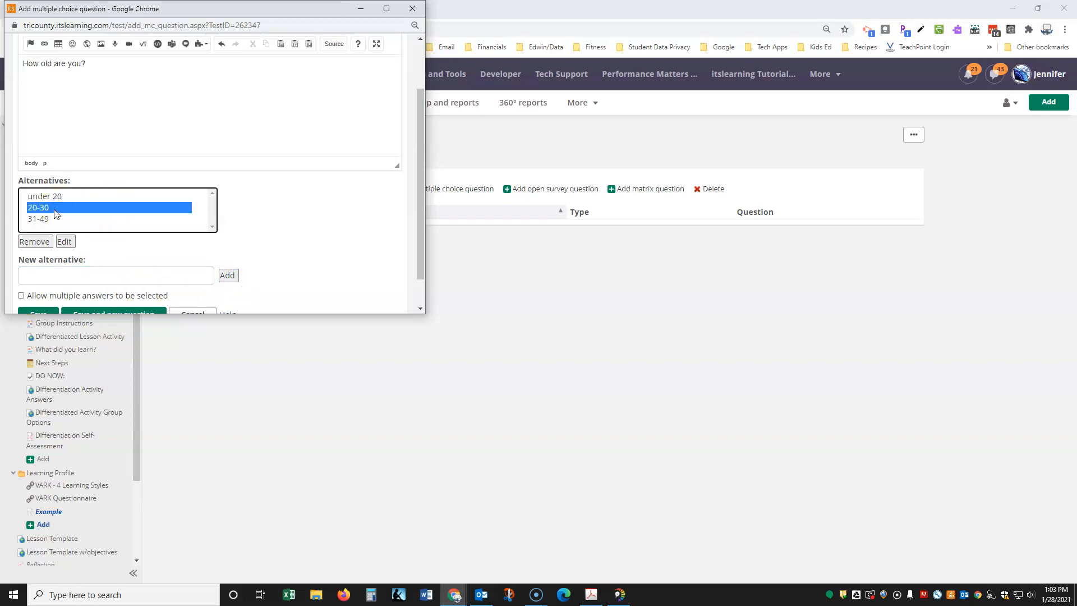
click(35, 242)
click(54, 276)
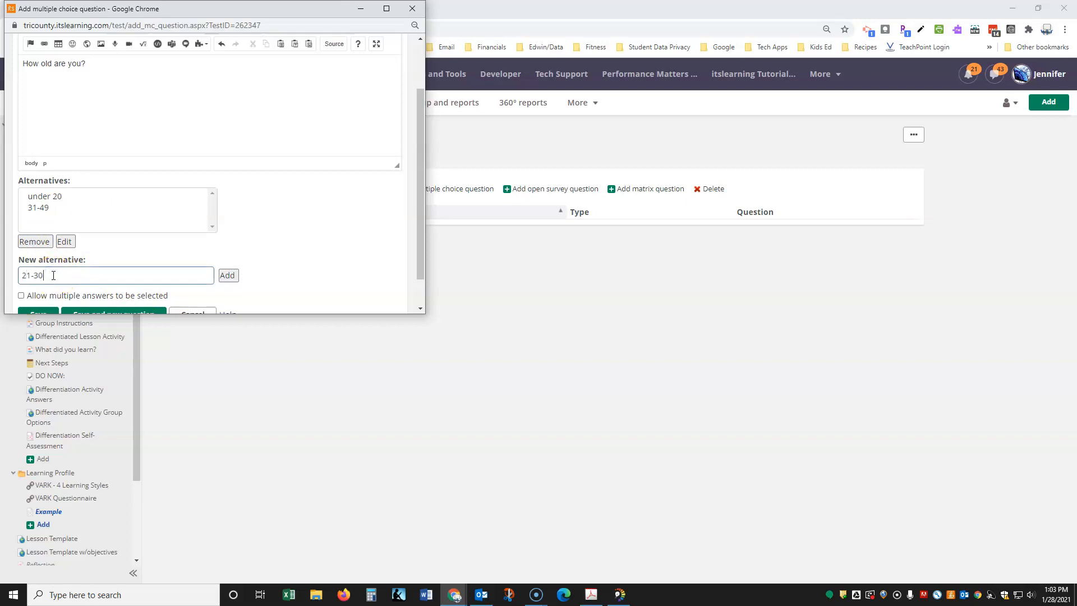
click(227, 276)
scroll(250, 238, down, 1)
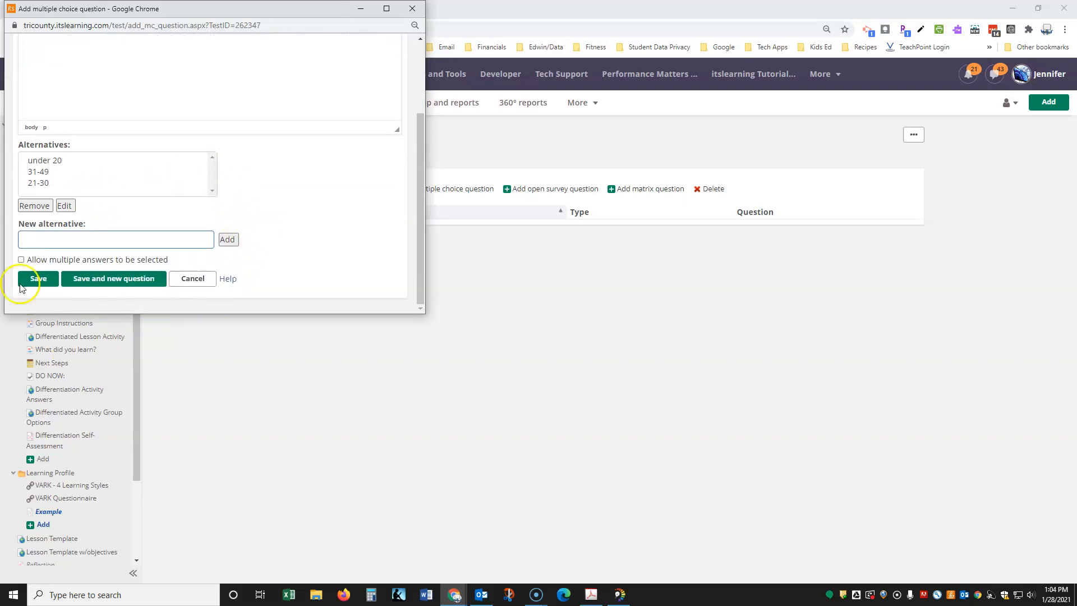
click(38, 279)
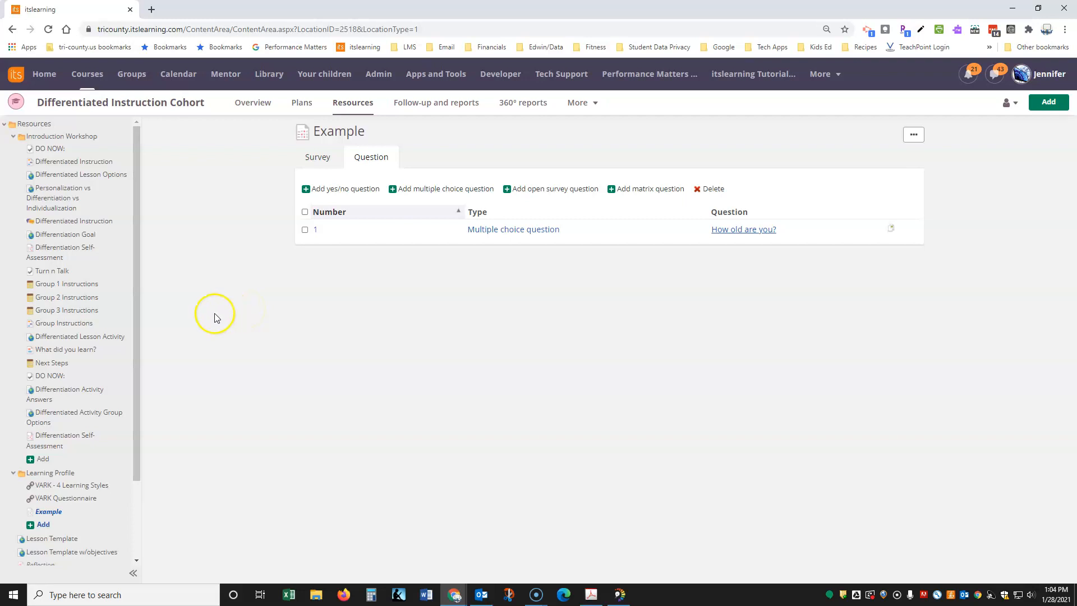
View the results of the first Differentiation Self-Assessment survey in the Introduction Workshop folder in normal format.
click(70, 252)
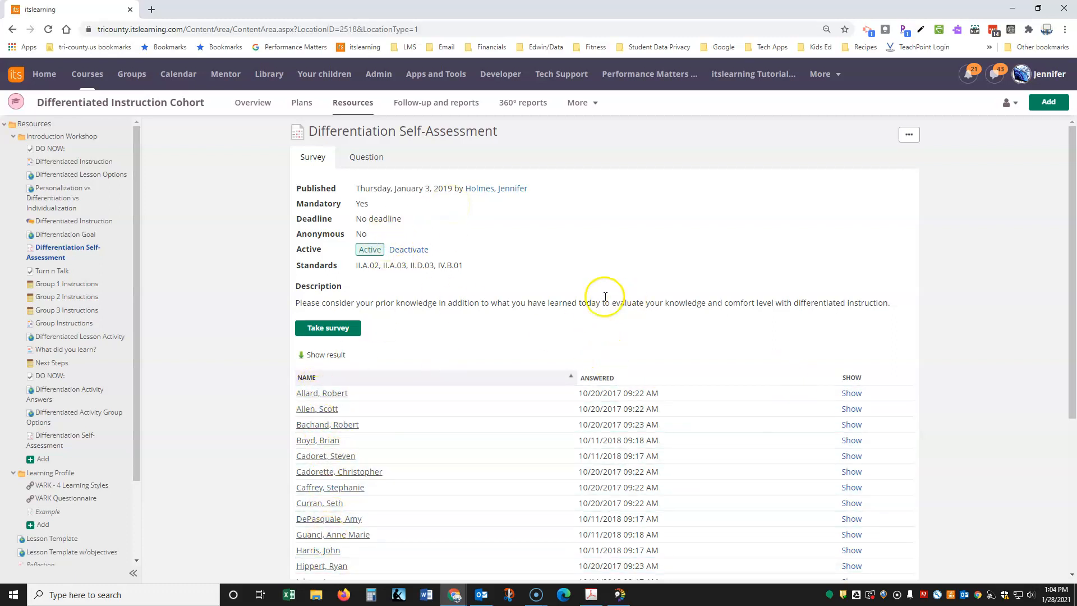
click(330, 357)
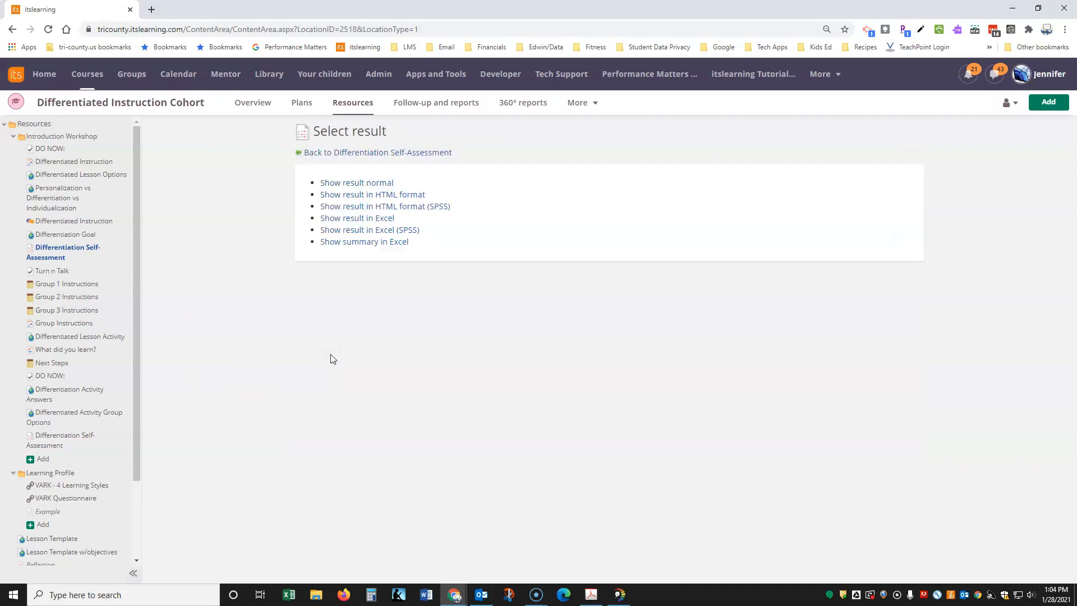
click(381, 185)
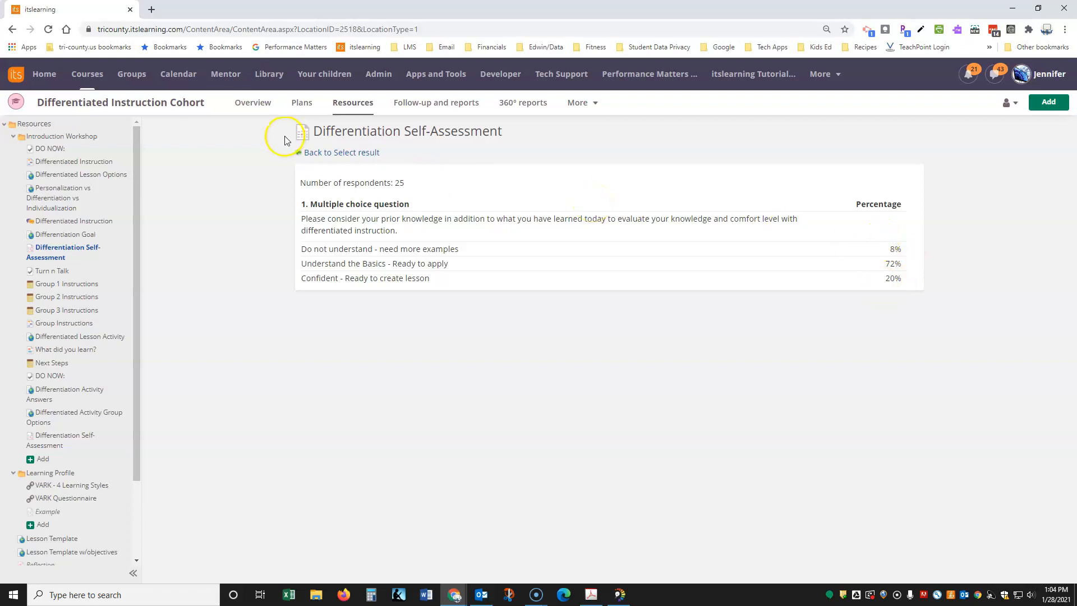
Return to the Differentiation Self-Assessment survey overview and review its list of respondents and answer times.
click(355, 153)
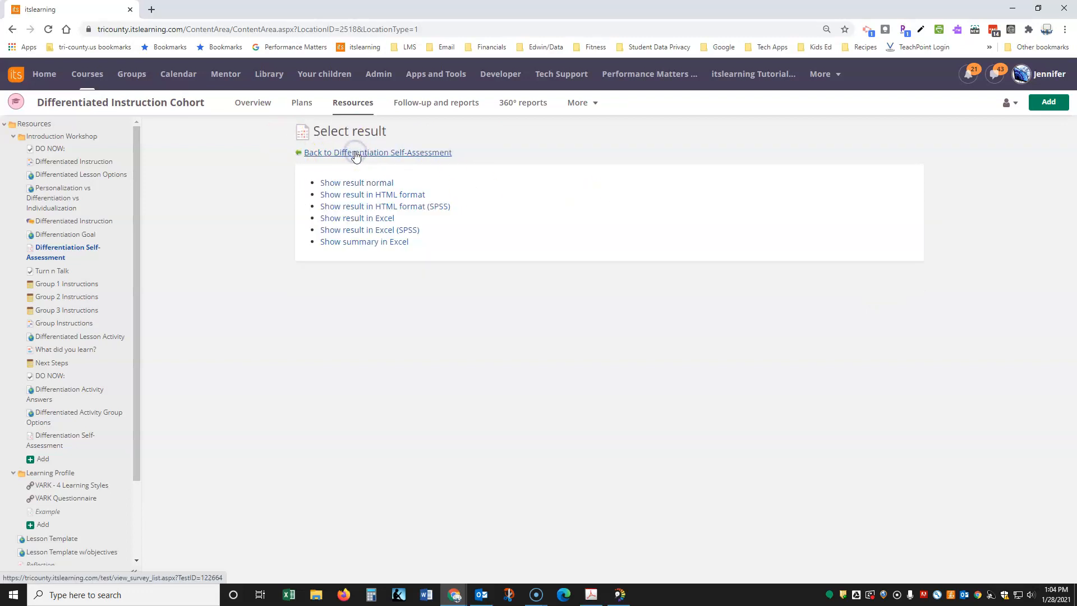
click(355, 153)
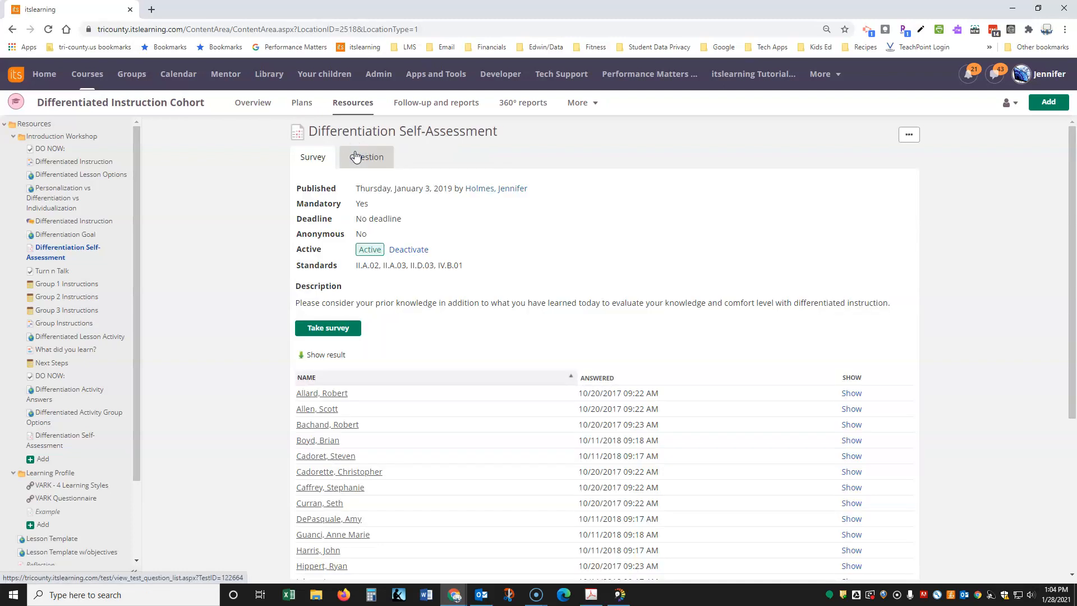
scroll(463, 443, down, 5)
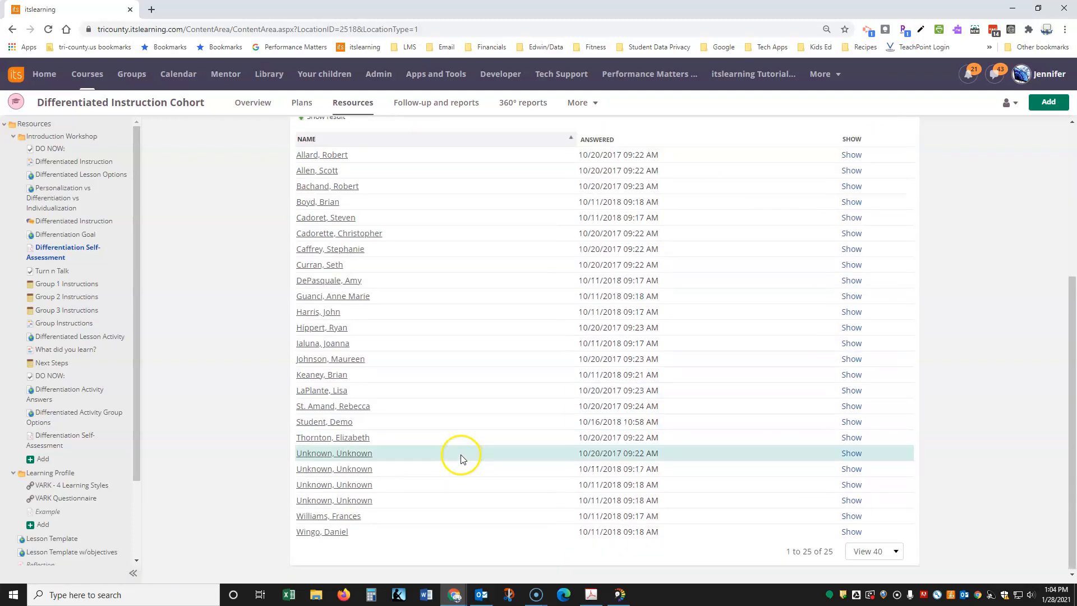
scroll(649, 253, up, 2)
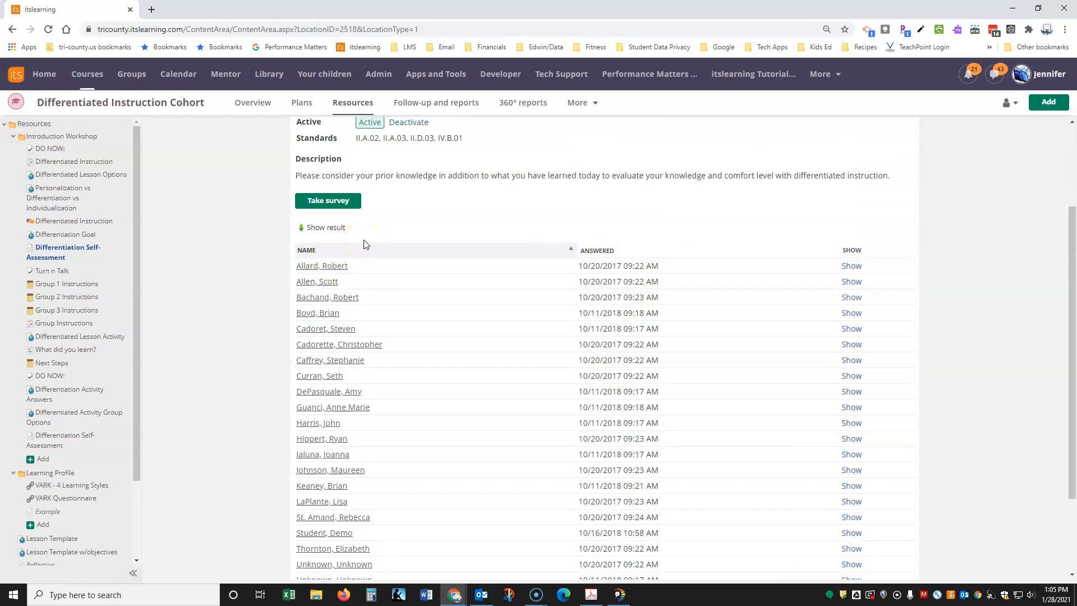
scroll(363, 244, up, 2)
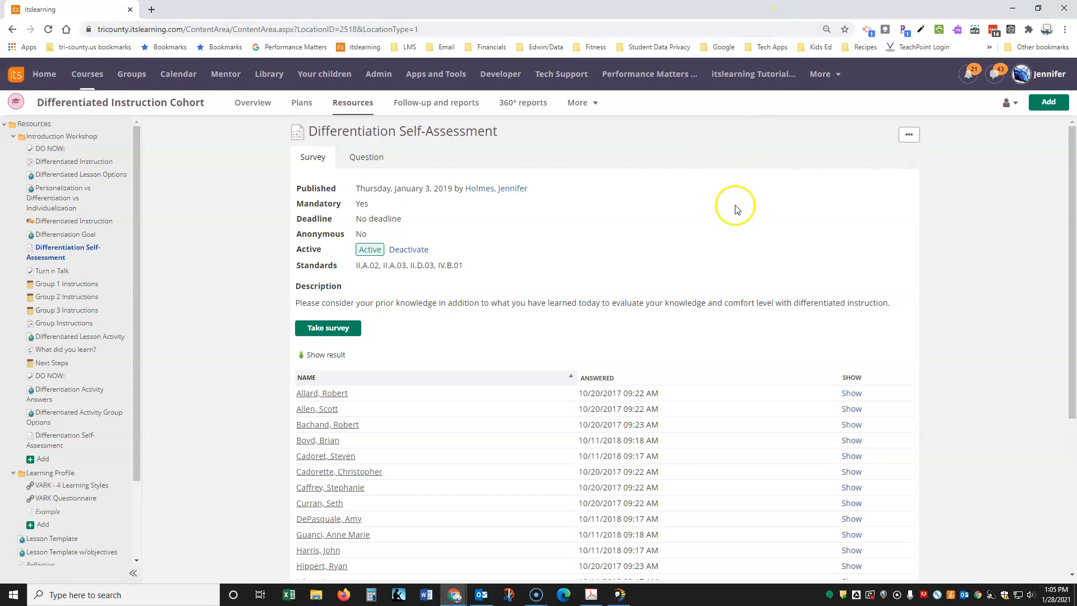
Open the Resources summary in the course's 360° reports.
click(520, 105)
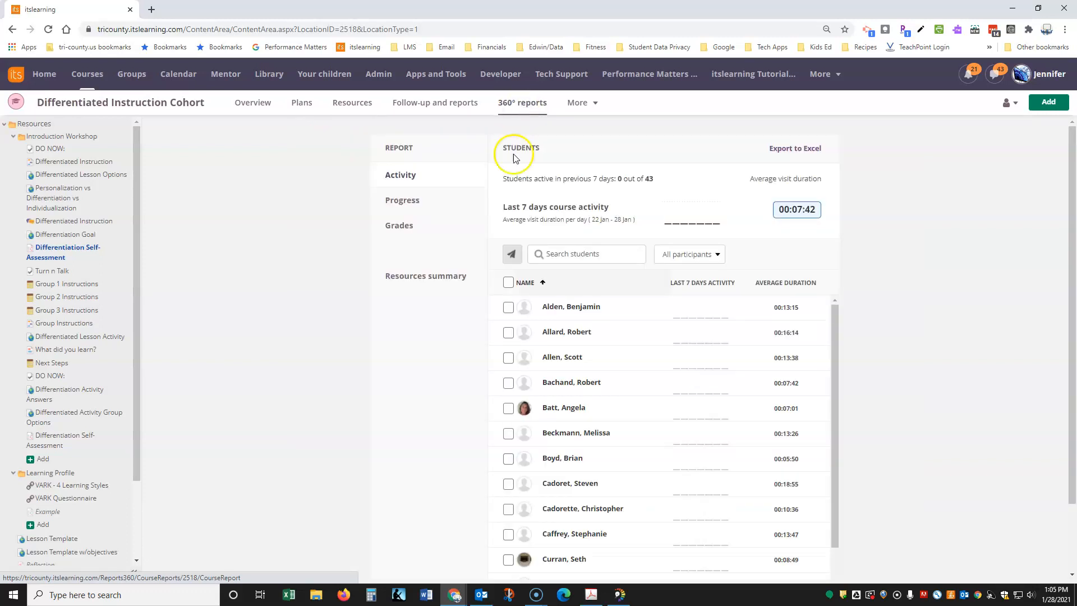
click(440, 277)
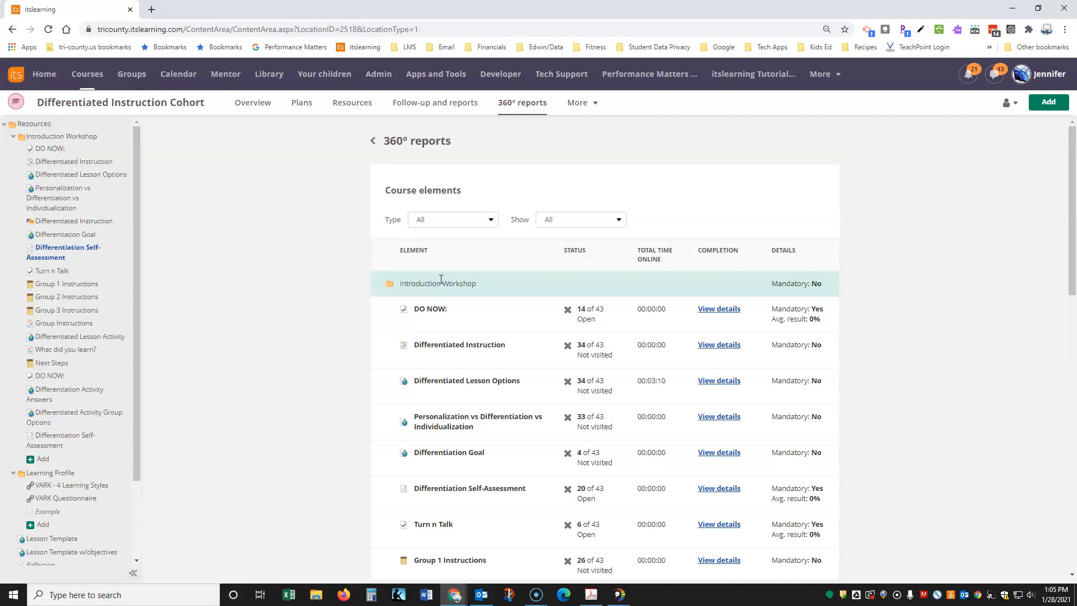
Open the completion details for Differentiation Self-Assessment in the course elements report and review the students' statuses.
scroll(443, 398, down, 1)
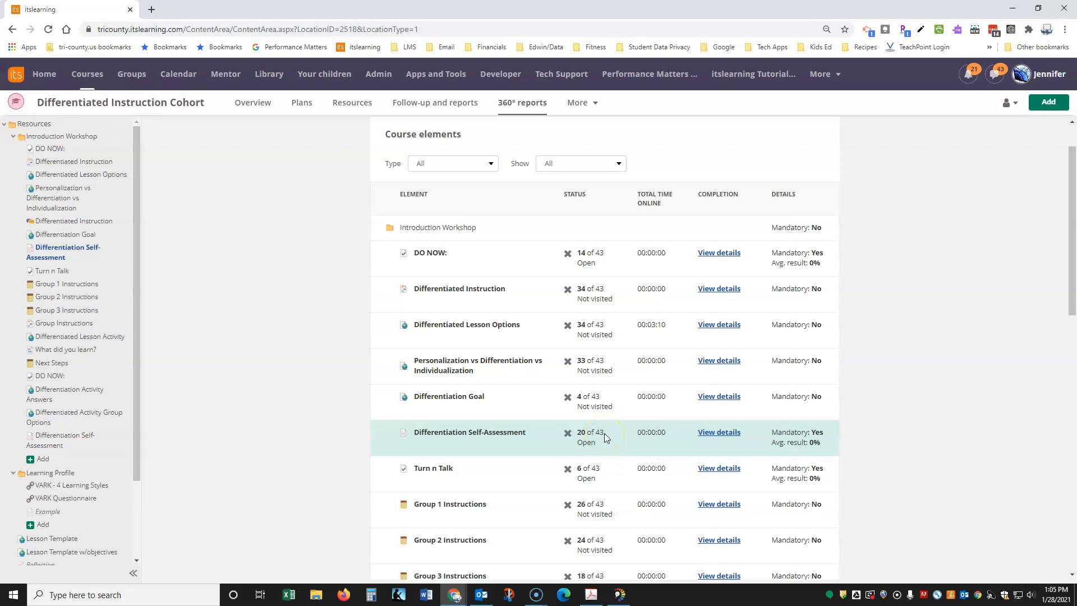
click(721, 433)
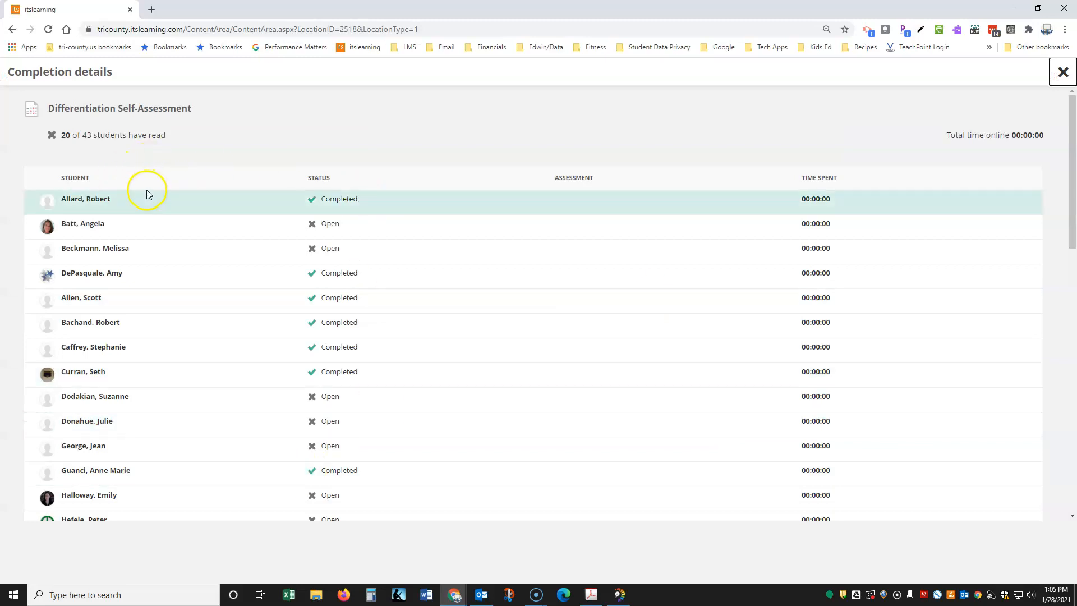
scroll(129, 494, down, 3)
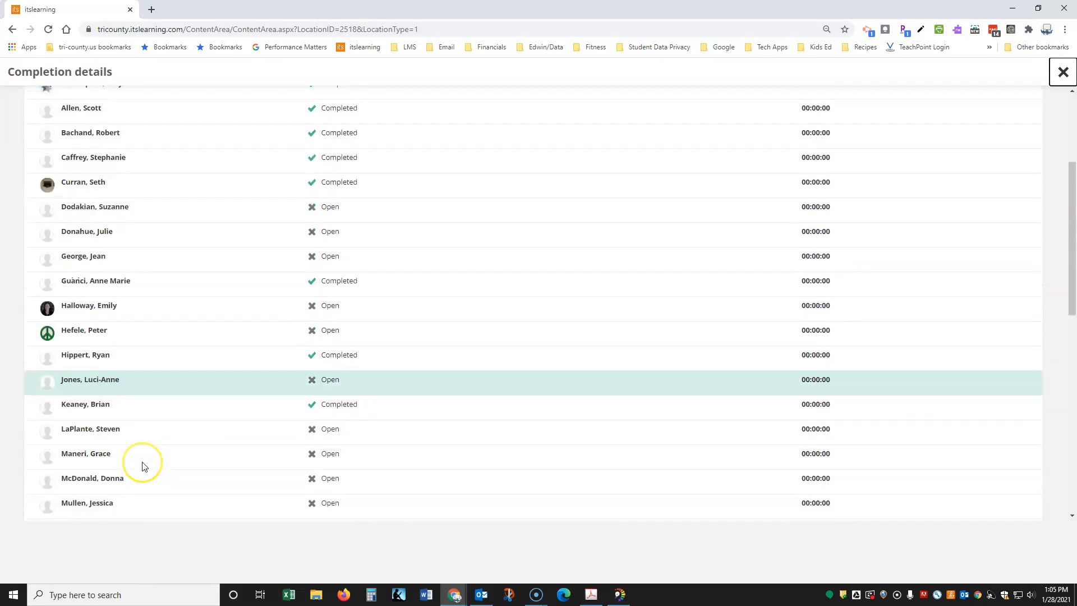
scroll(144, 466, up, 3)
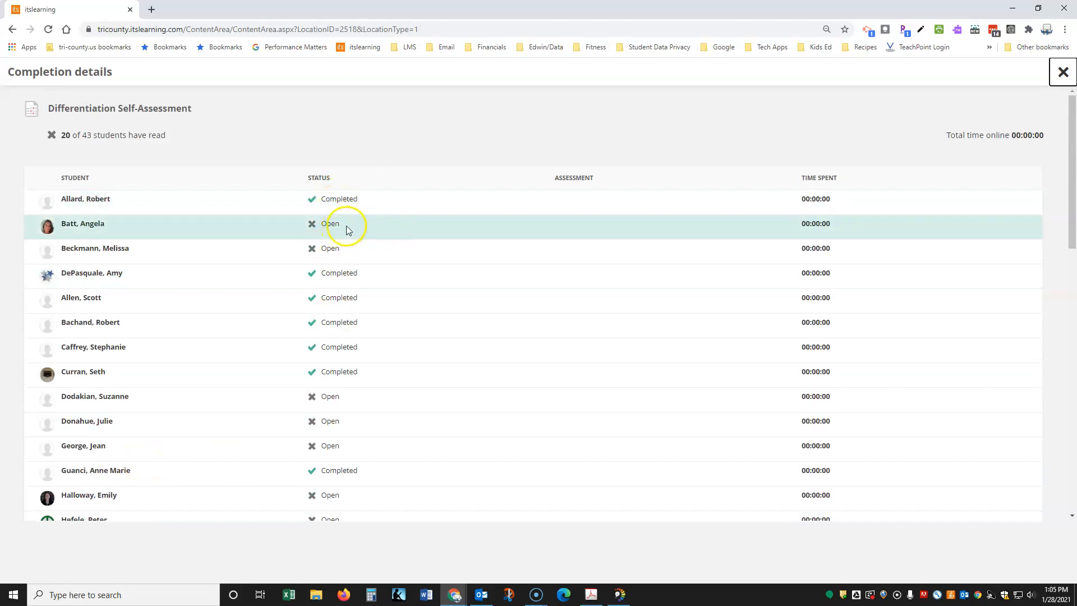
scroll(348, 498, down, 2)
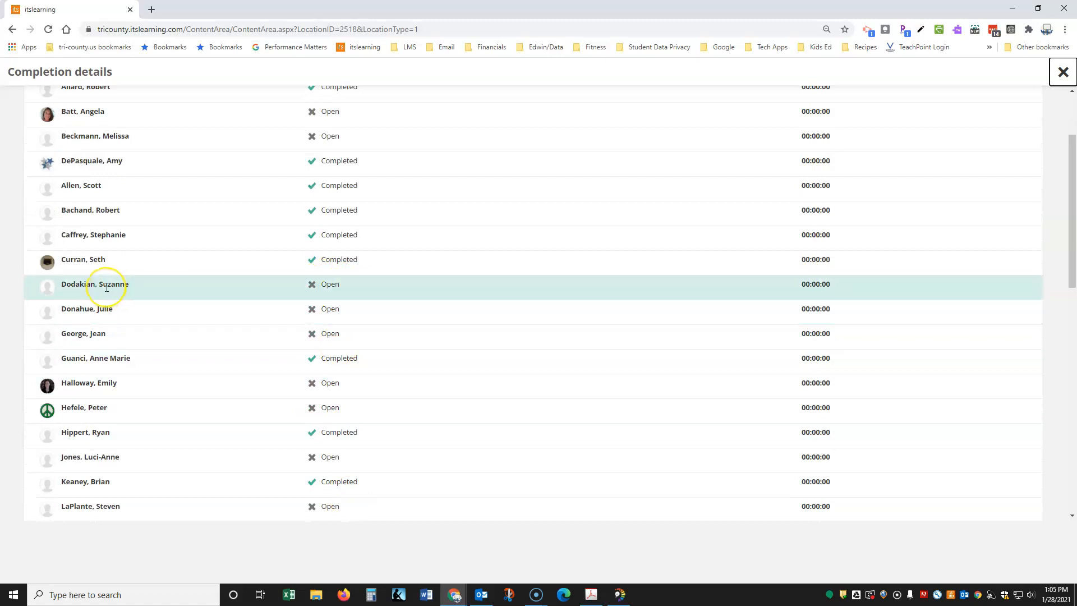
scroll(106, 287, up, 2)
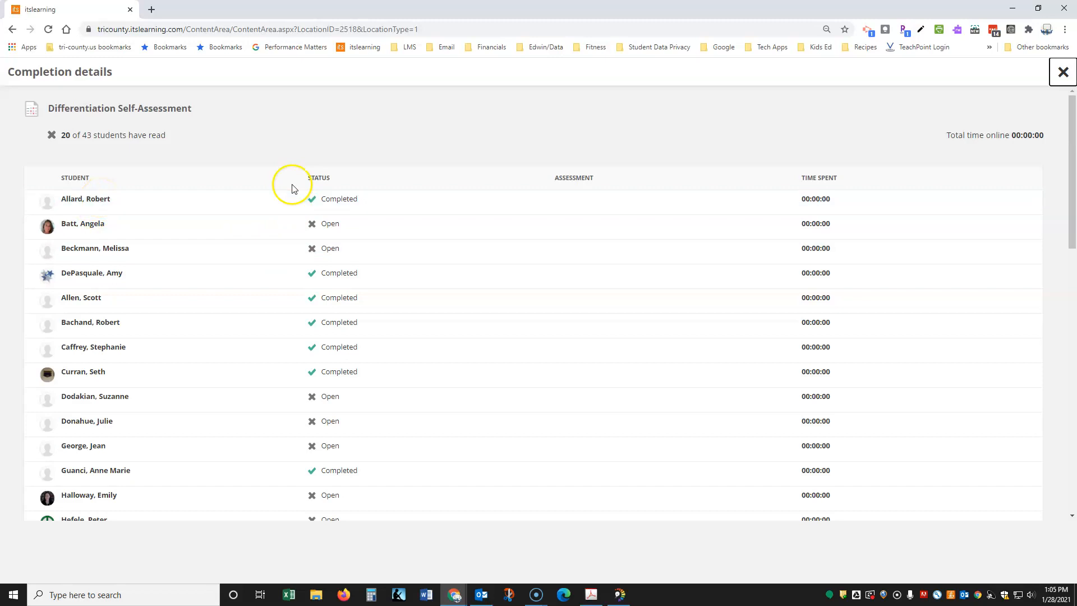
Try to sort the completion details table by status, student and assessment.
click(342, 180)
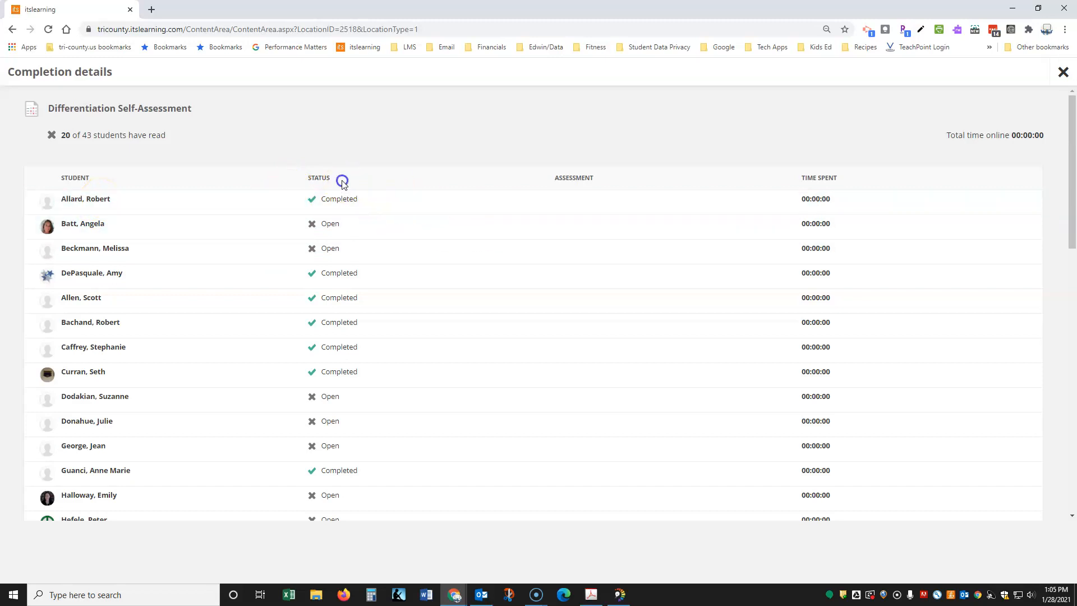
click(85, 178)
click(348, 173)
click(606, 178)
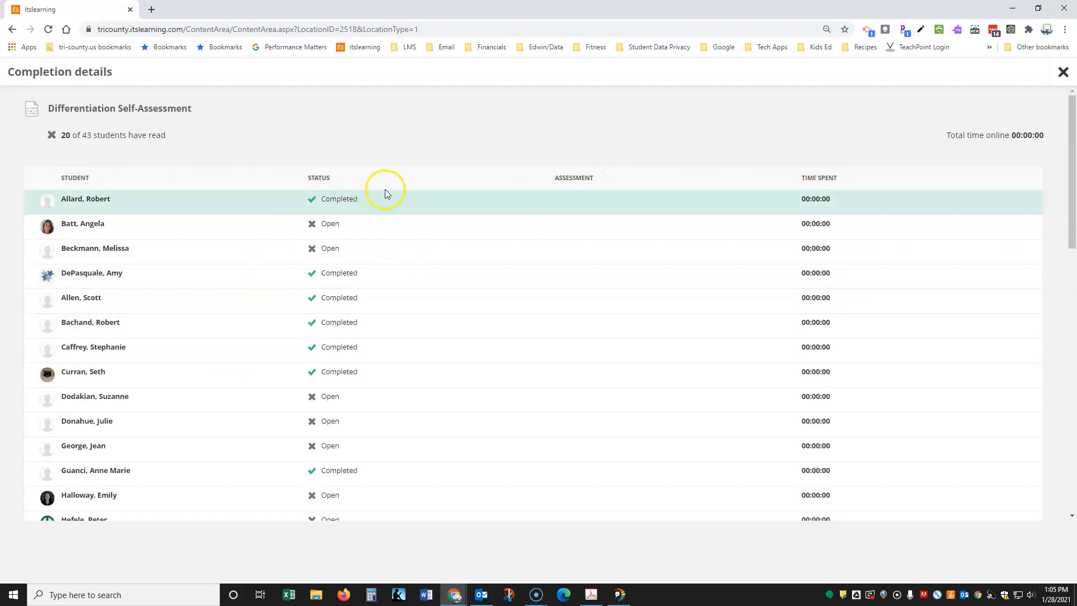
Examine the completion status of every student through the end of the Differentiation Self-Assessment list.
scroll(558, 380, down, 10)
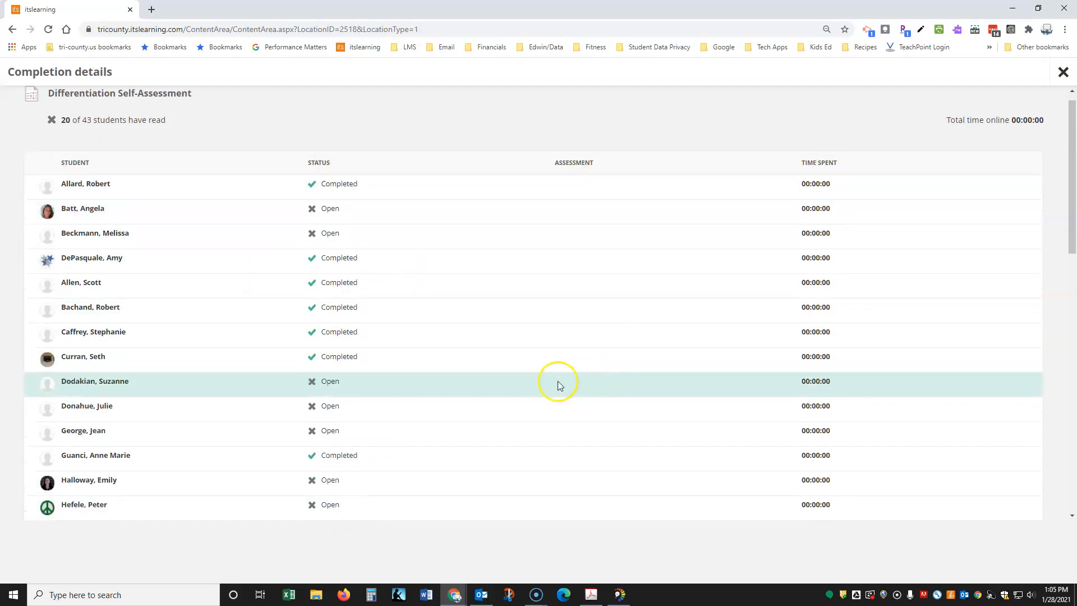
scroll(463, 417, down, 2)
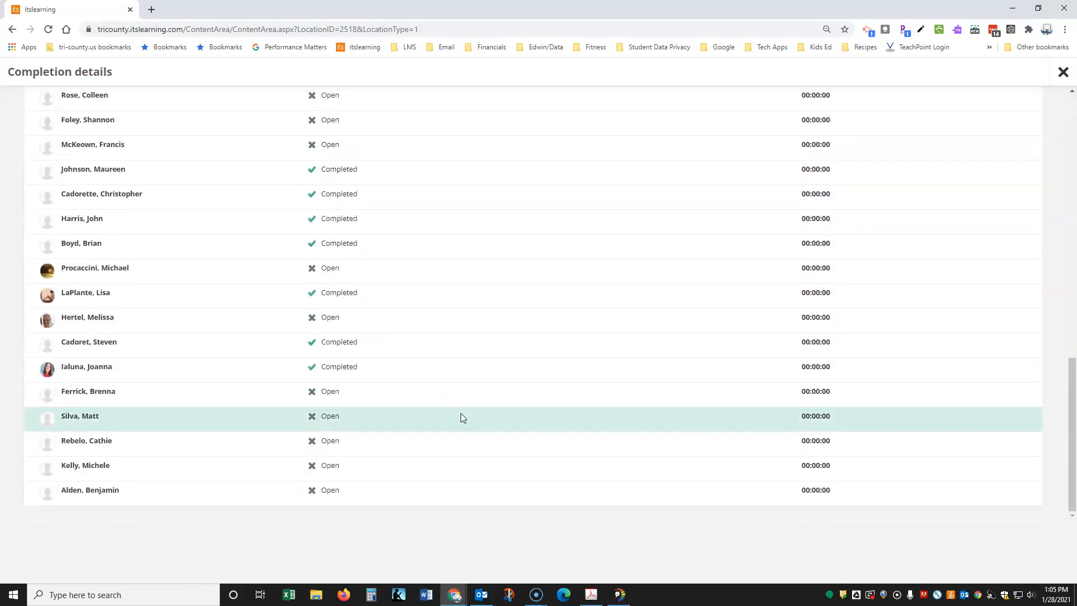
scroll(460, 416, up, 10)
scroll(461, 417, up, 3)
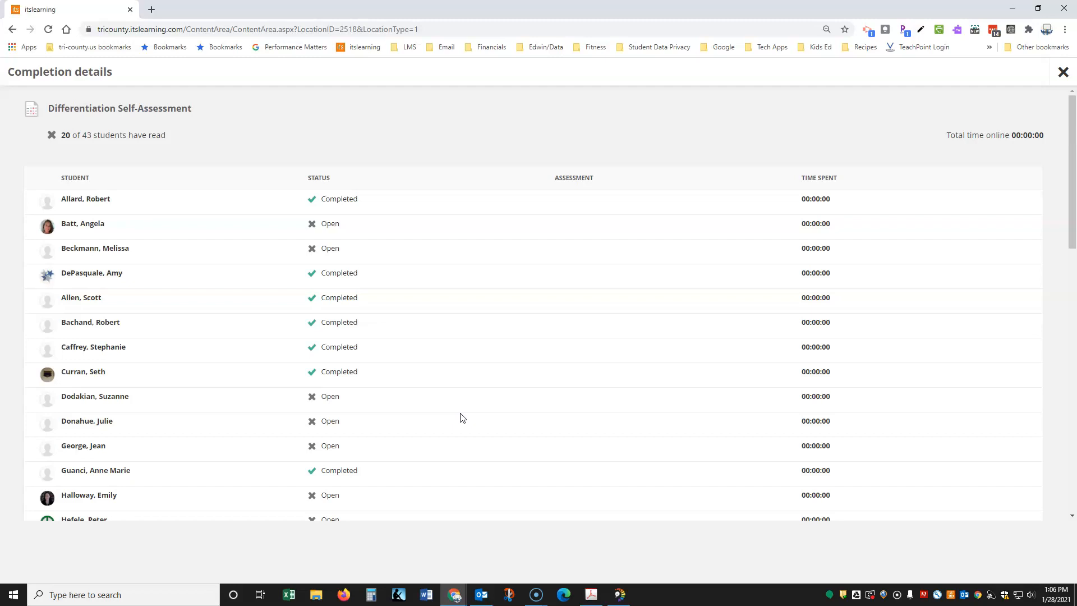
Preview the whole Completion details page for printing, and cancel without printing.
right_click(312, 131)
click(343, 199)
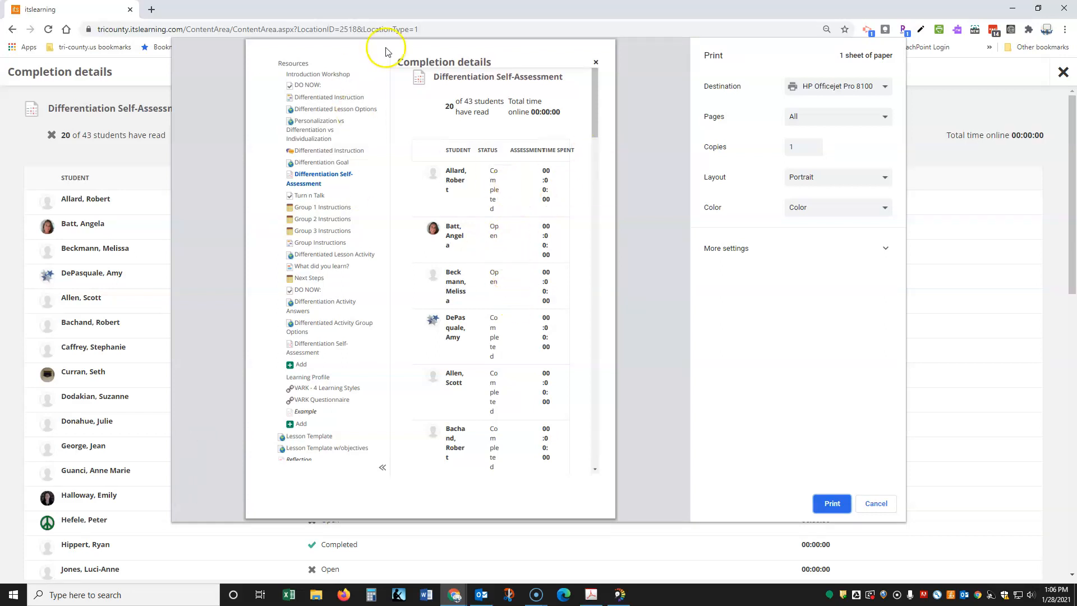
click(878, 504)
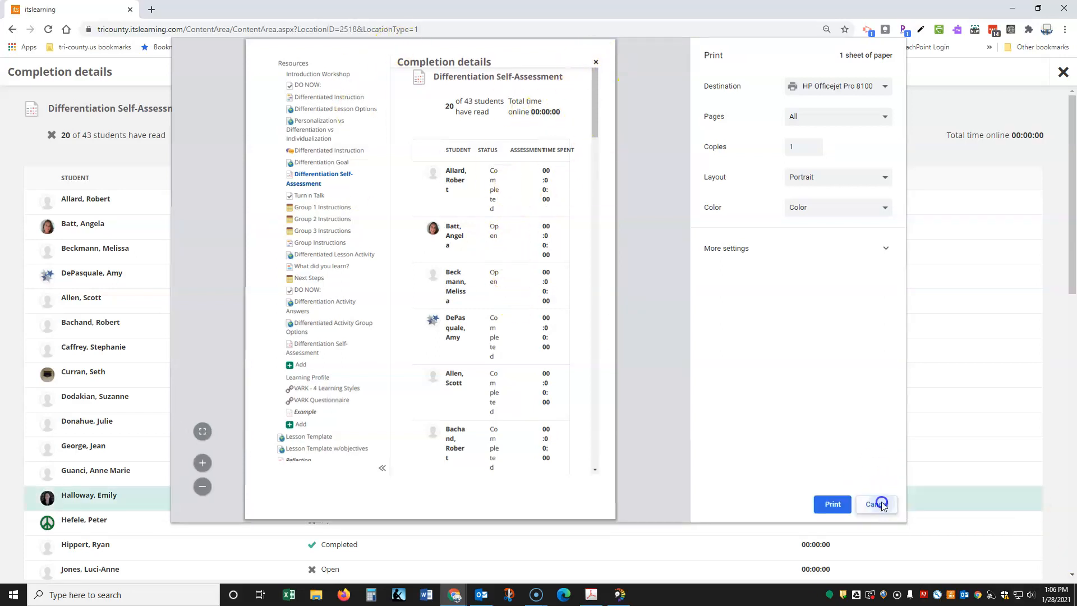
Select the entire student completion table, preview only that selection for printing, cancel the print, and close the completion details.
drag(53, 175, 906, 548)
scroll(319, 486, down, 6)
scroll(324, 482, down, 6)
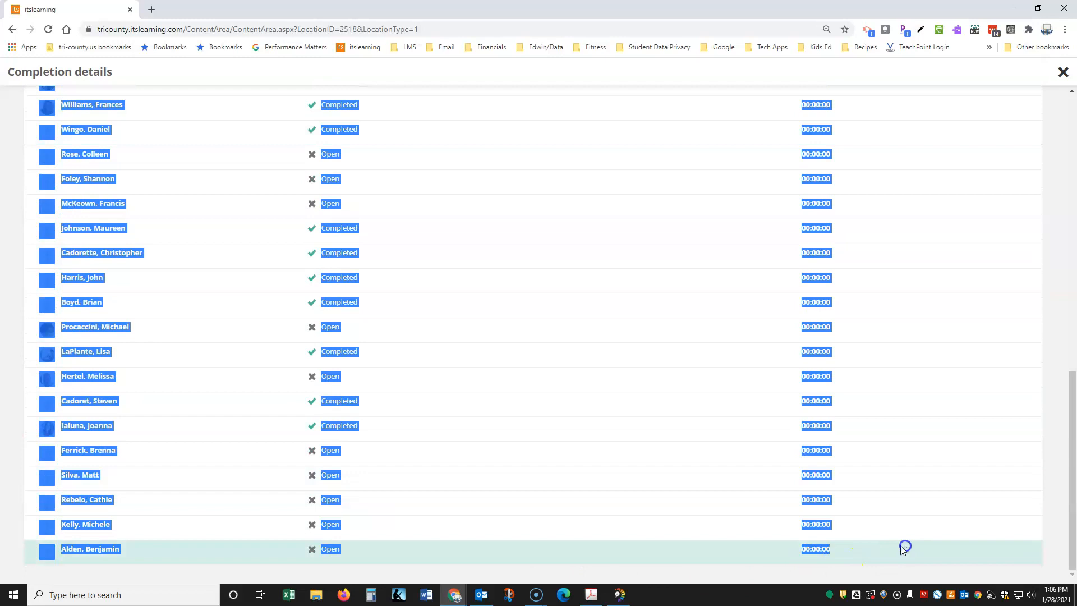
right_click(338, 230)
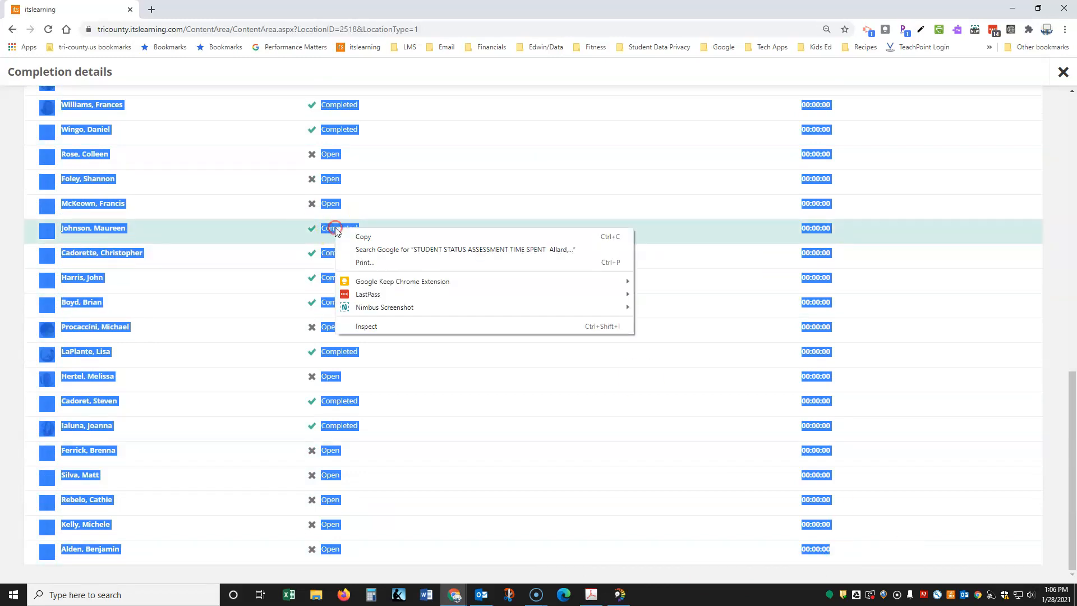
click(366, 262)
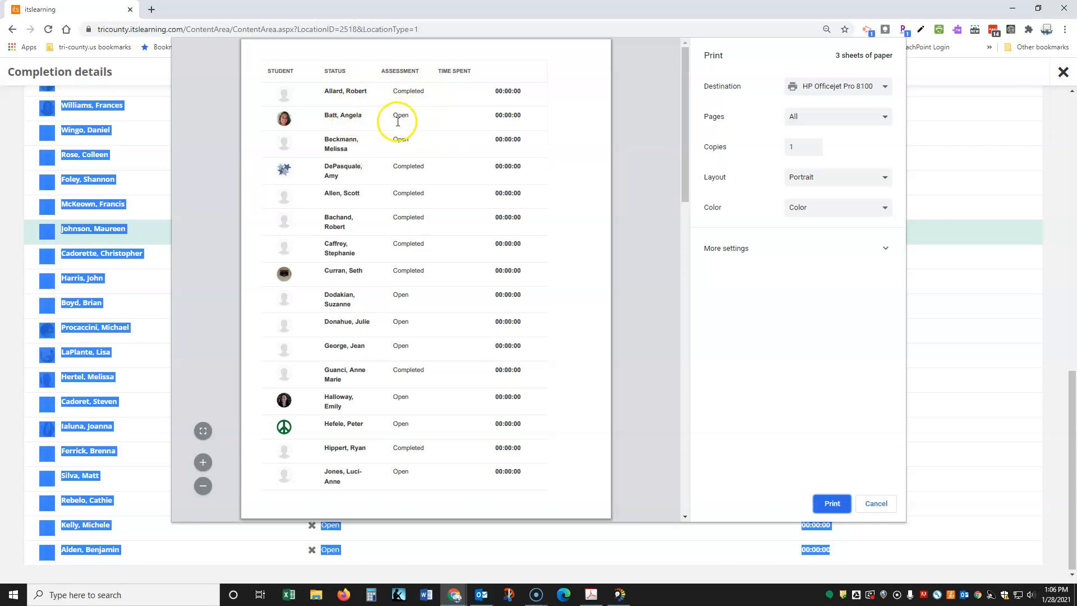
click(875, 505)
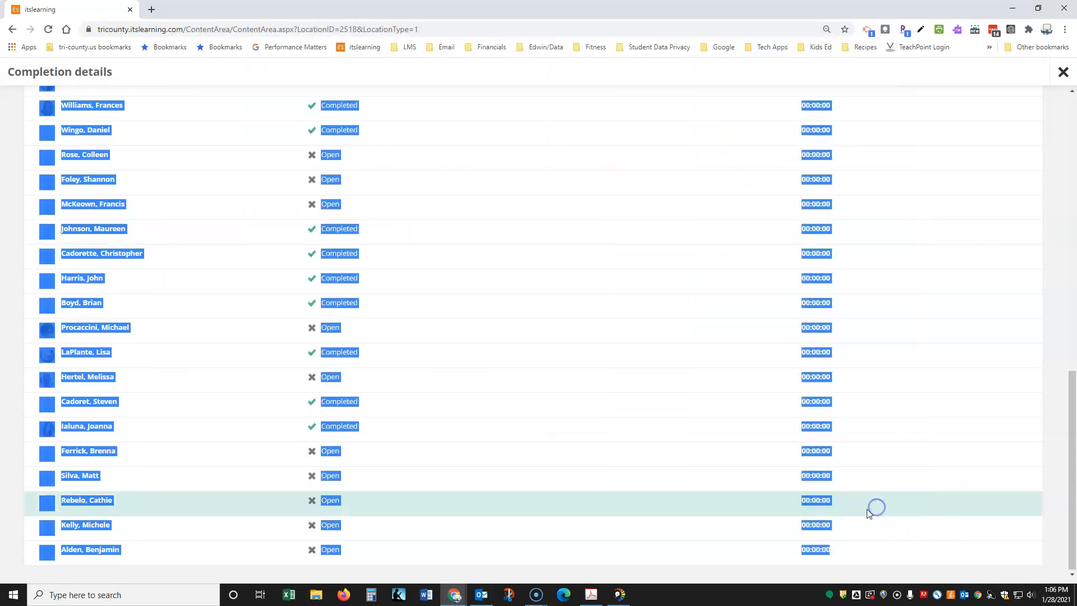
click(1063, 73)
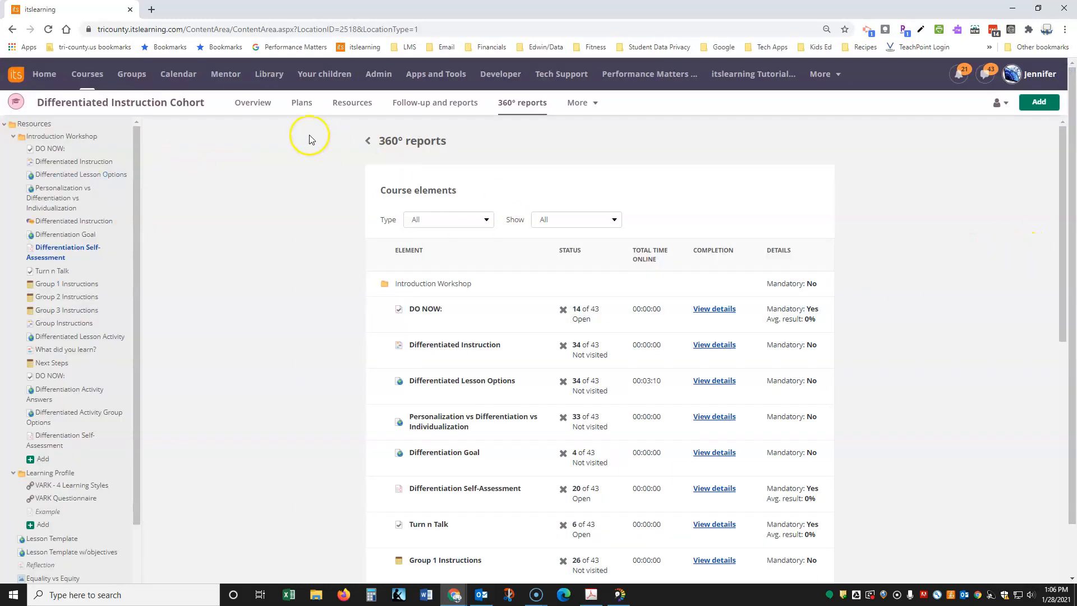